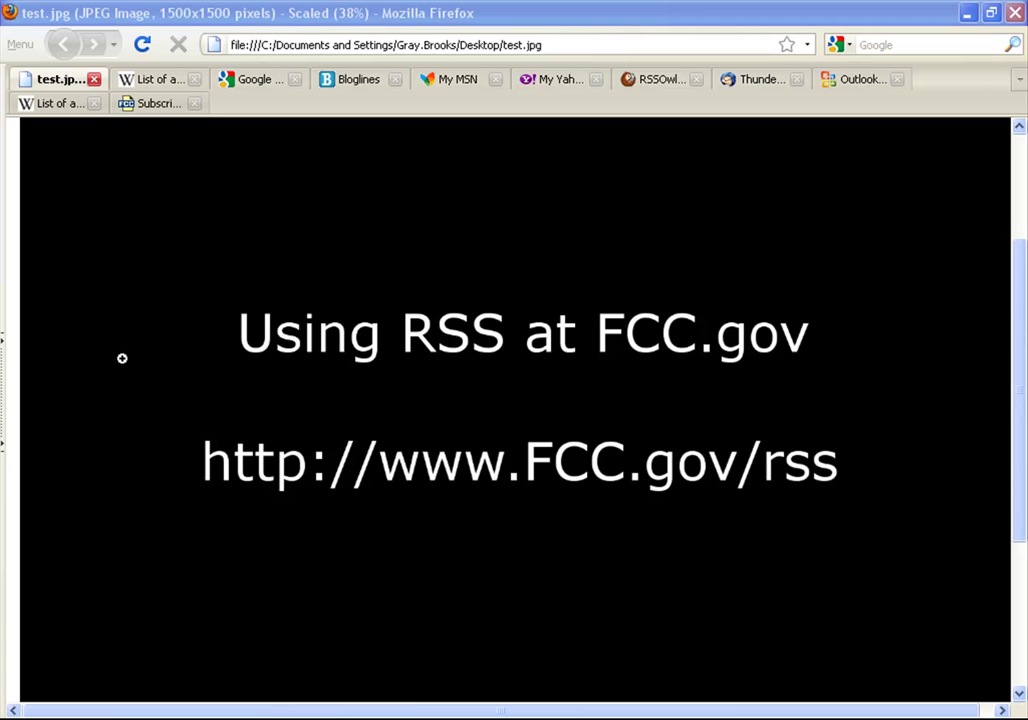
# Step: Open the Wikipedia List of aggregators article and scroll through its reader lists to External links and back
pyautogui.click(153, 80)
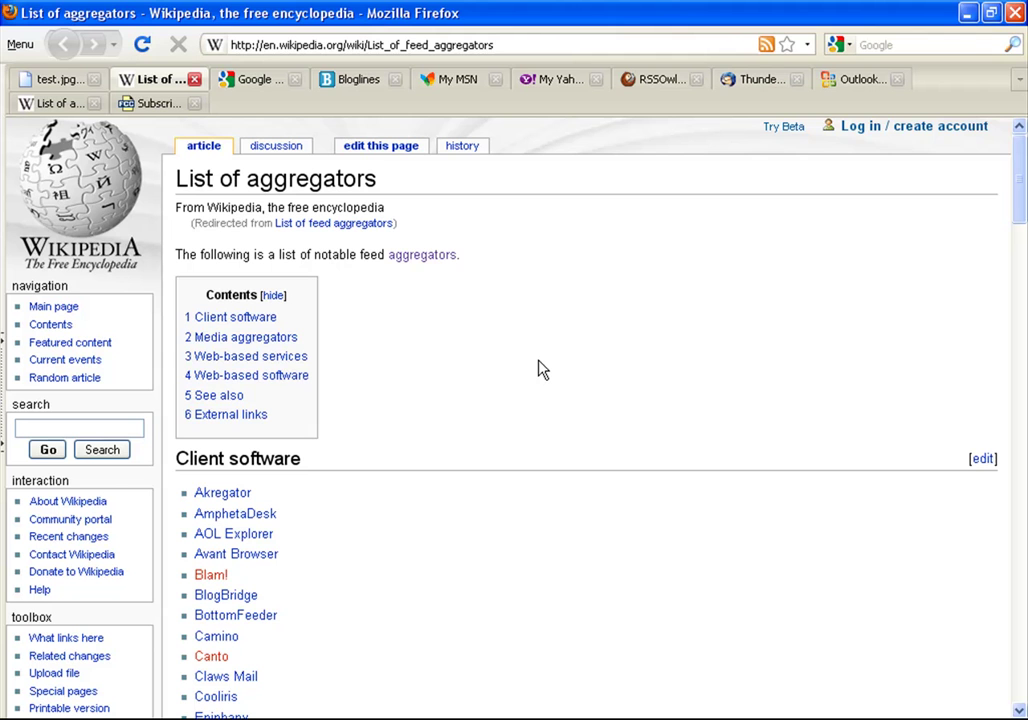
pyautogui.scroll(-4, 551, 374)
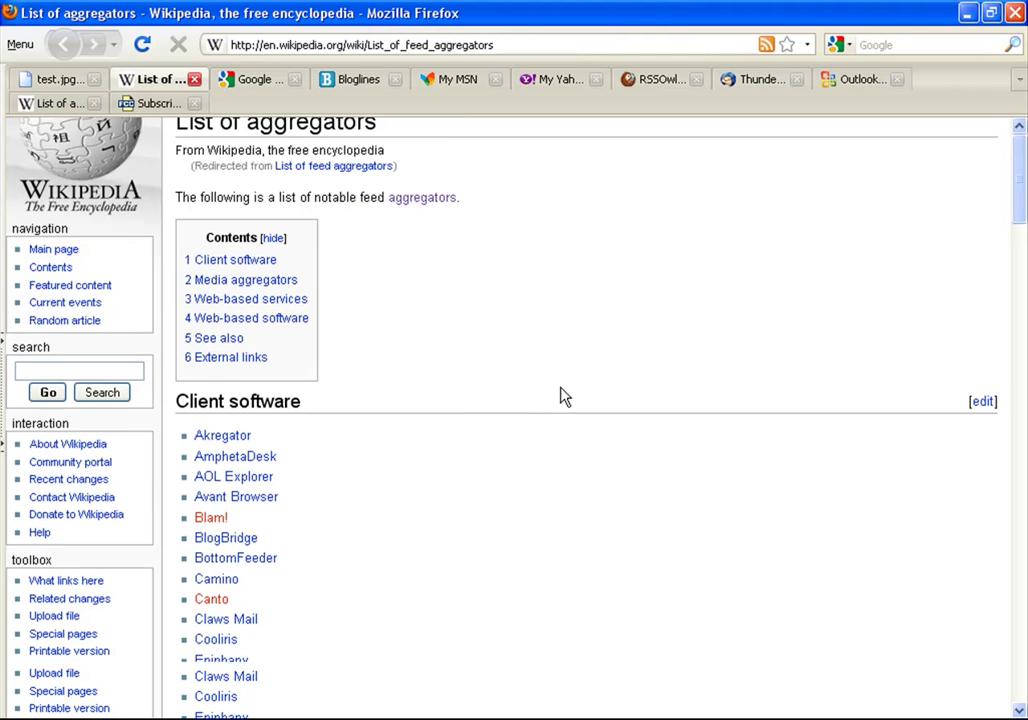
pyautogui.scroll(-6, 577, 409)
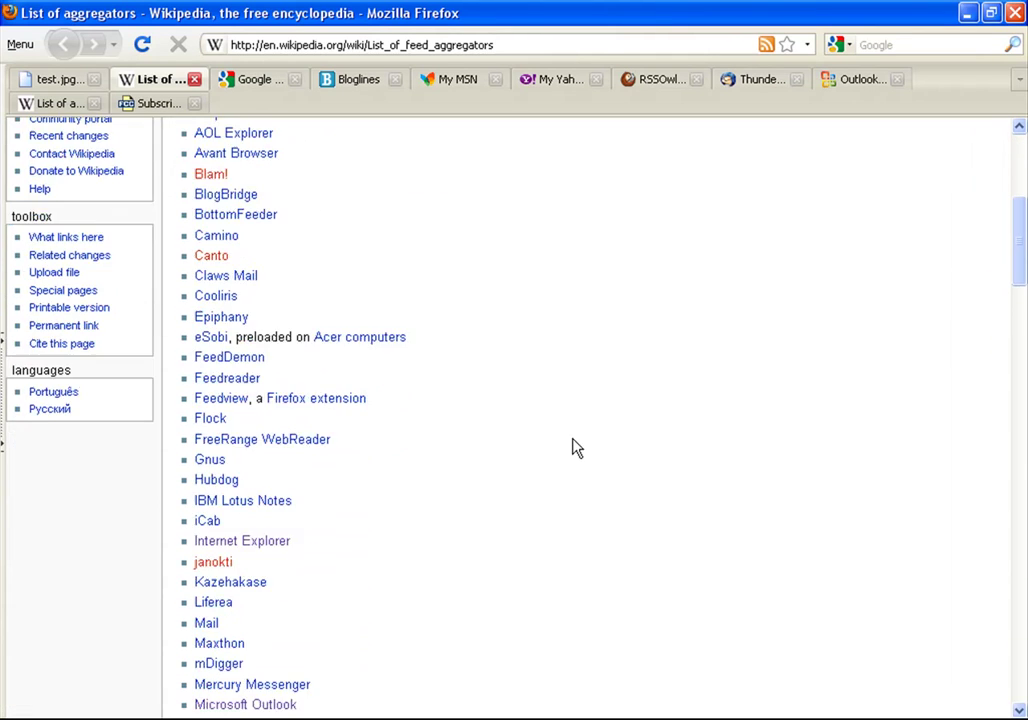
pyautogui.scroll(-2, 558, 477)
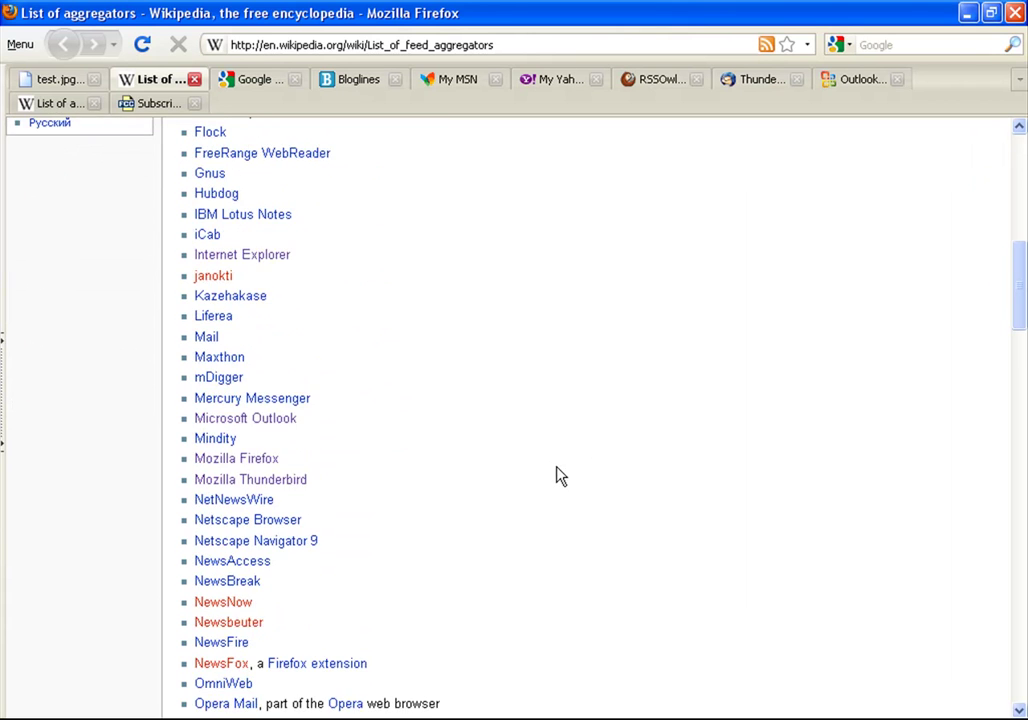
pyautogui.scroll(-6, 556, 468)
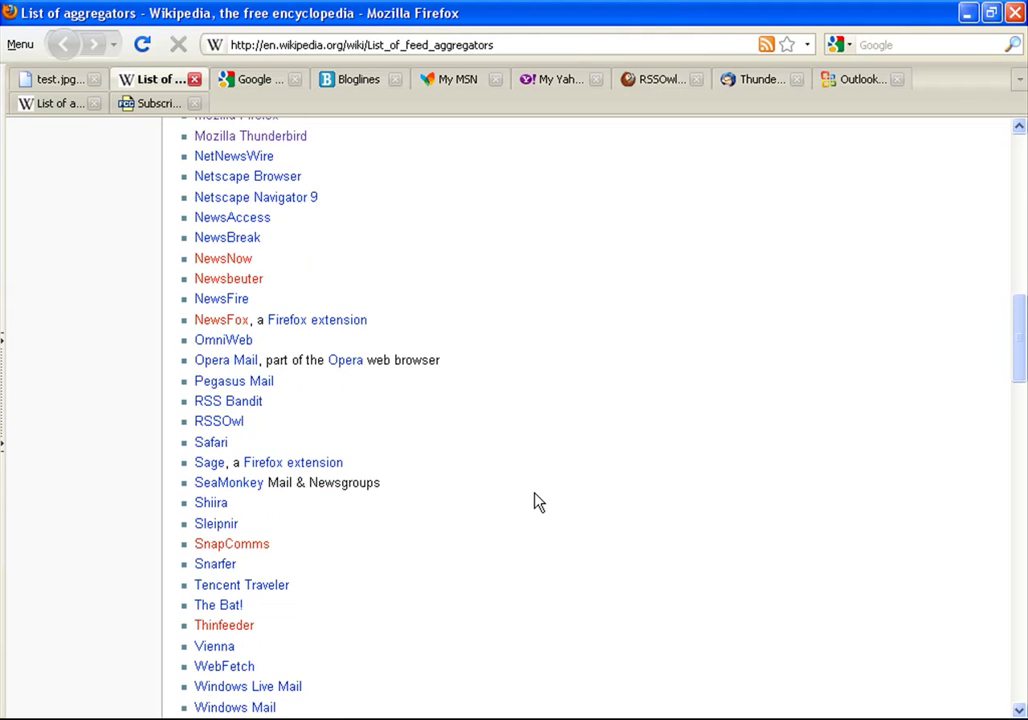
pyautogui.scroll(-5, 530, 503)
pyautogui.scroll(-3, 521, 512)
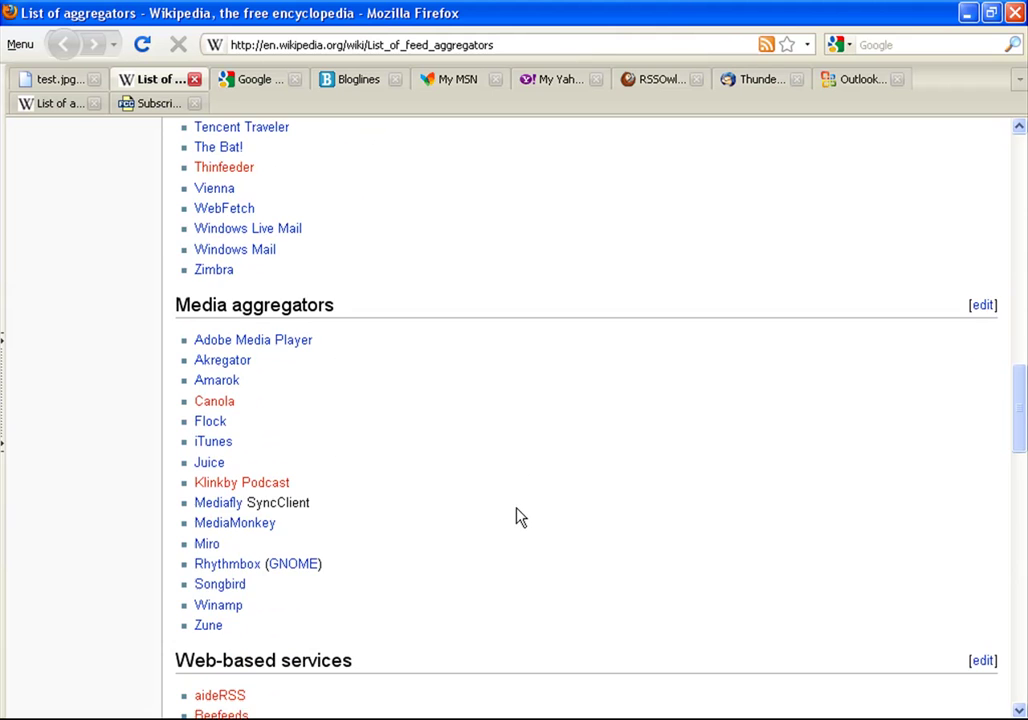
pyautogui.scroll(-6, 515, 520)
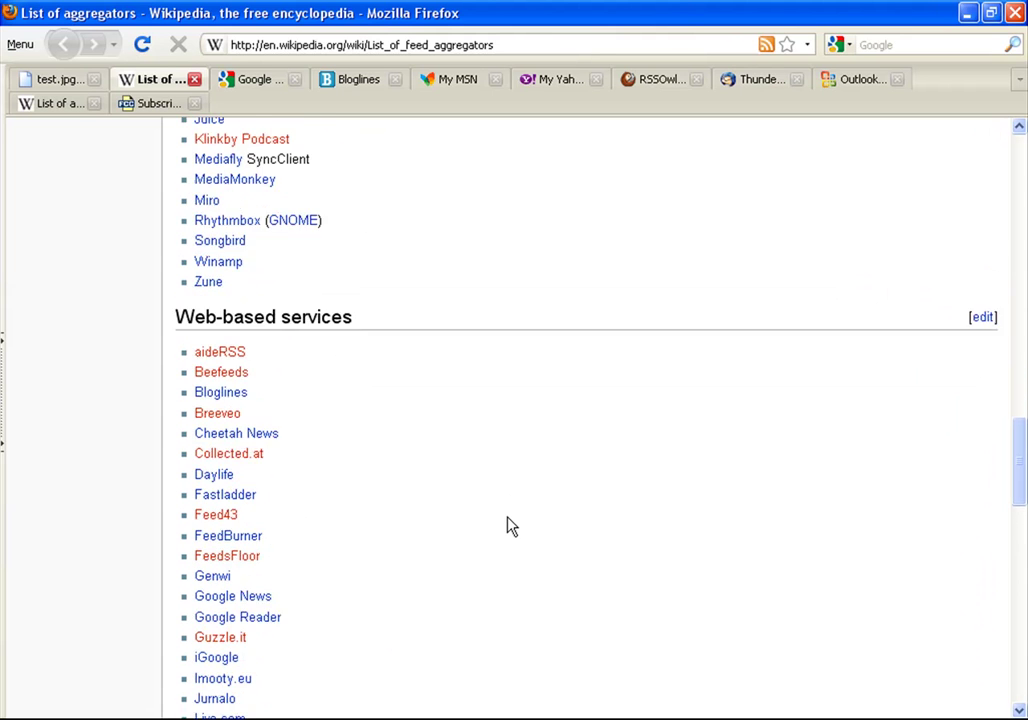
pyautogui.scroll(-6, 507, 527)
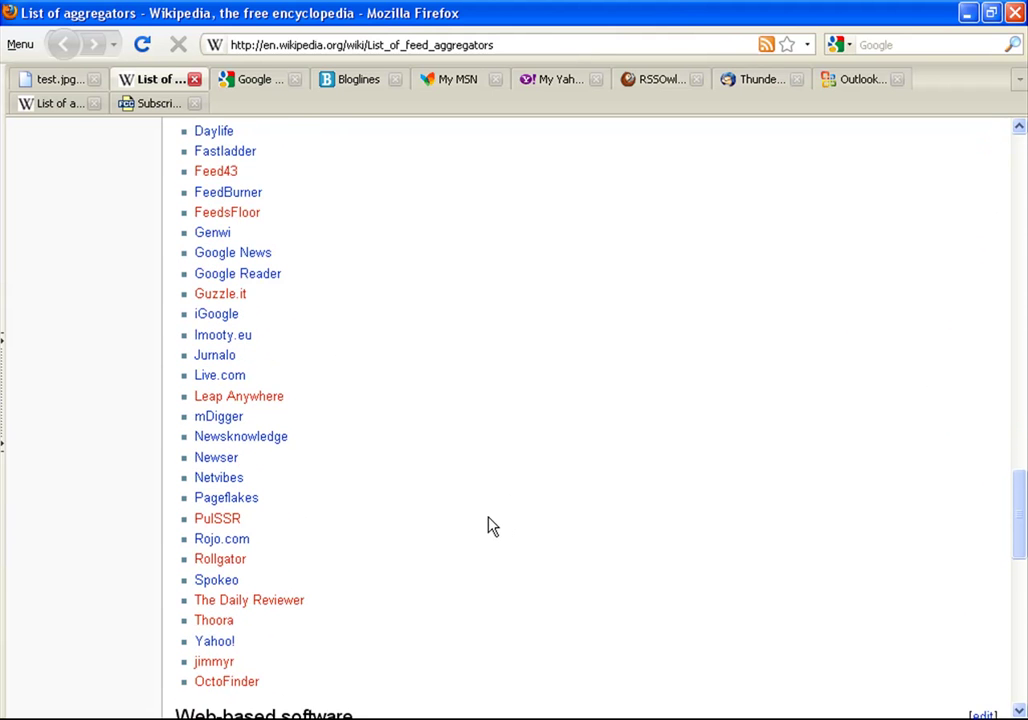
pyautogui.scroll(-4, 491, 526)
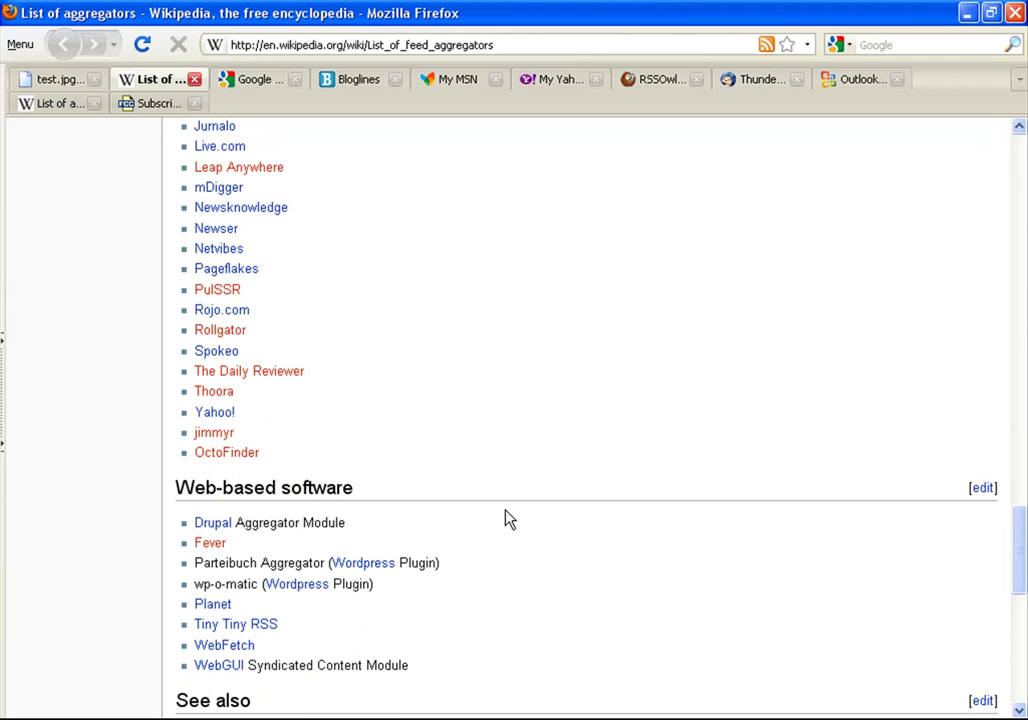
pyautogui.scroll(-2, 515, 520)
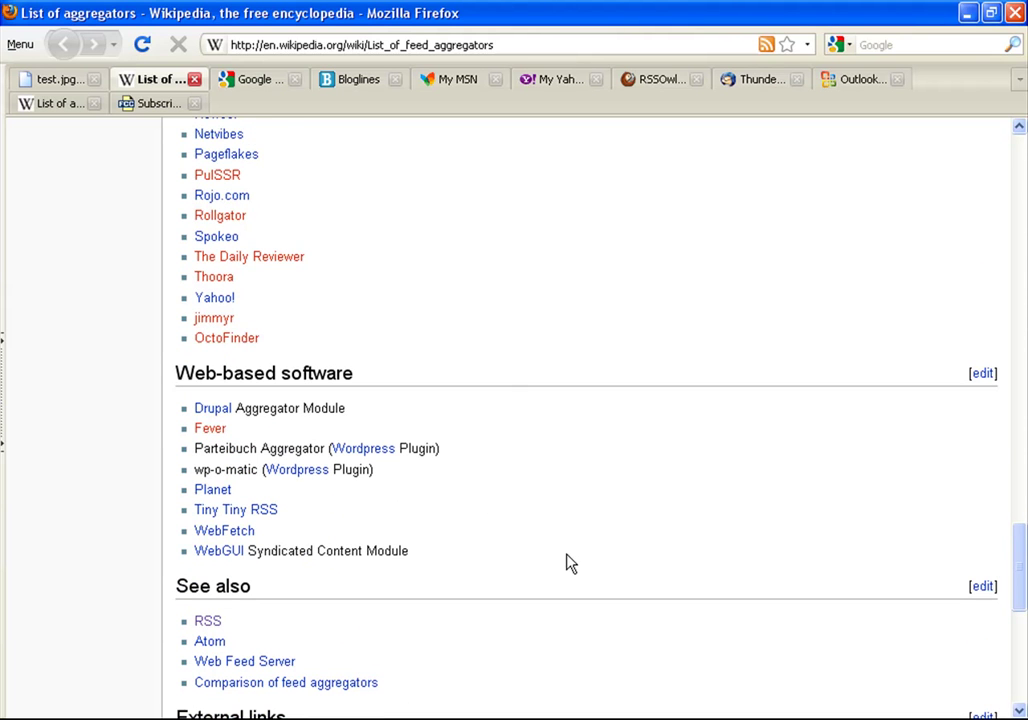
pyautogui.scroll(-2, 574, 531)
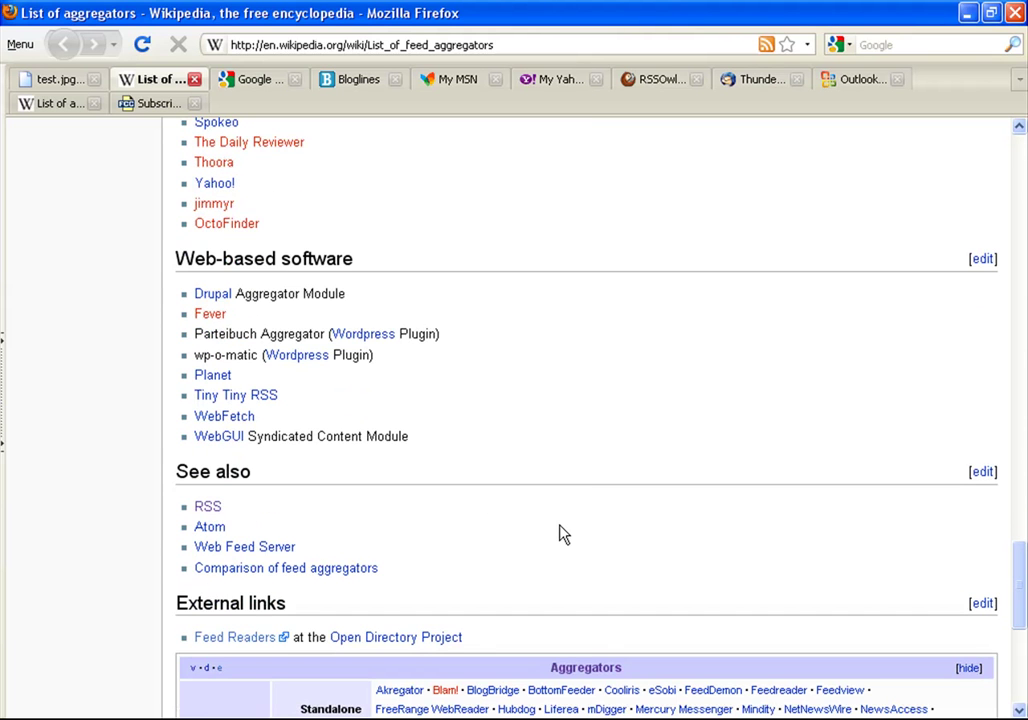
pyautogui.scroll(-1, 562, 536)
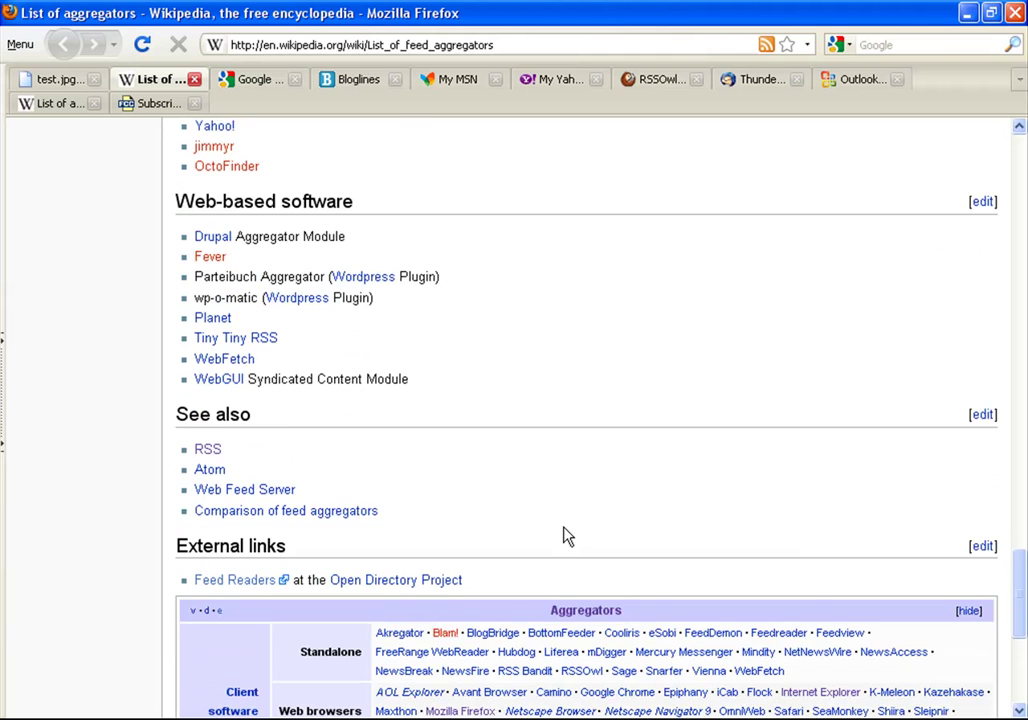
pyautogui.scroll(20, 563, 534)
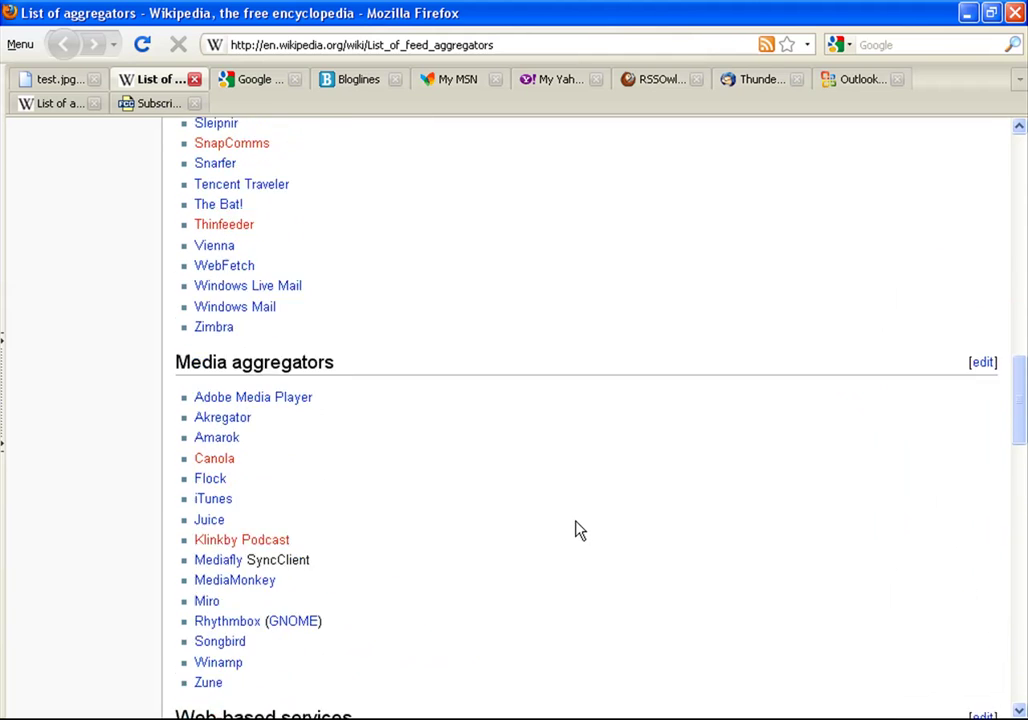
pyautogui.scroll(20, 580, 530)
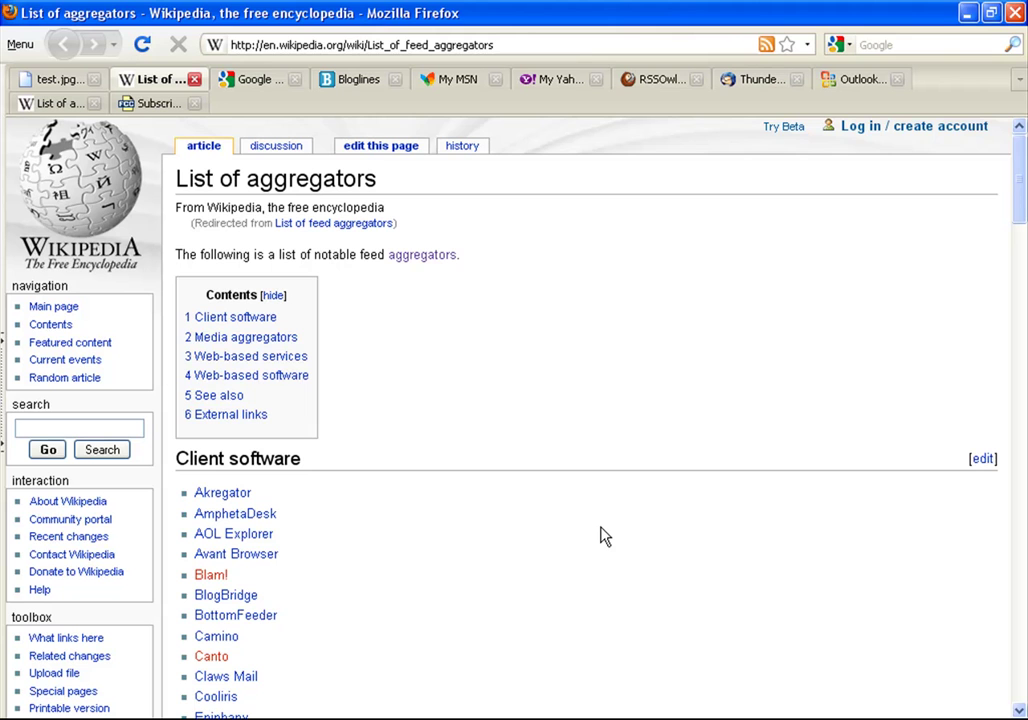
# Step: Cycle through the Google Reader, Bloglines, My MSN, My Yahoo, RSSOwl, Thunderbird and Outlook tabs
pyautogui.hotkey('ctrl', 'Tab')
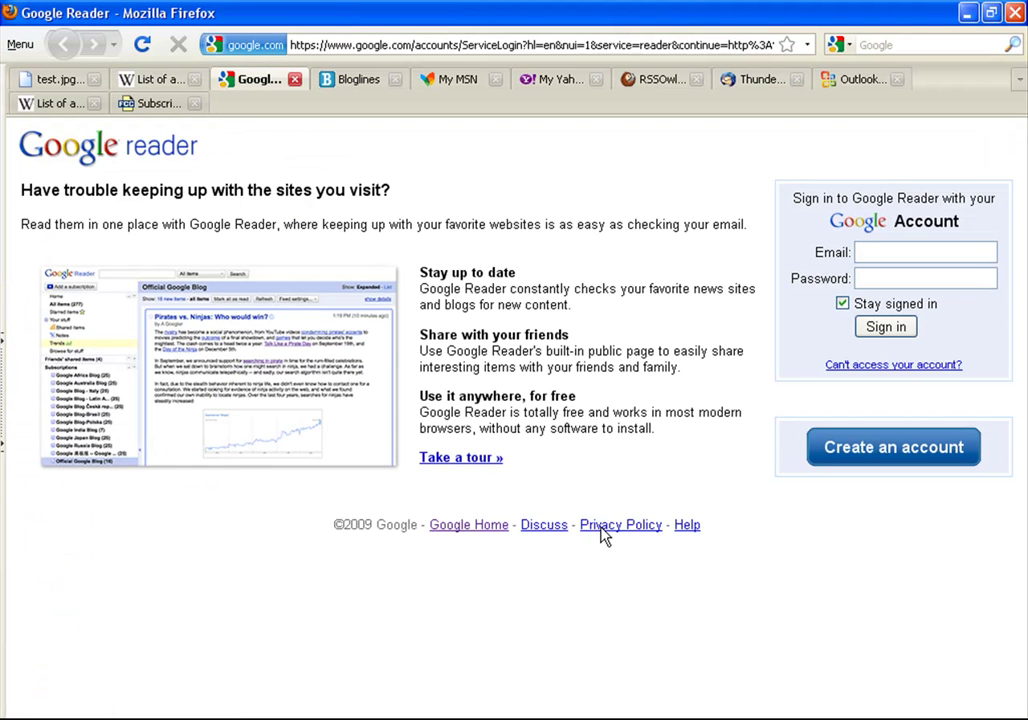
pyautogui.hotkey('ctrl', 'Tab')
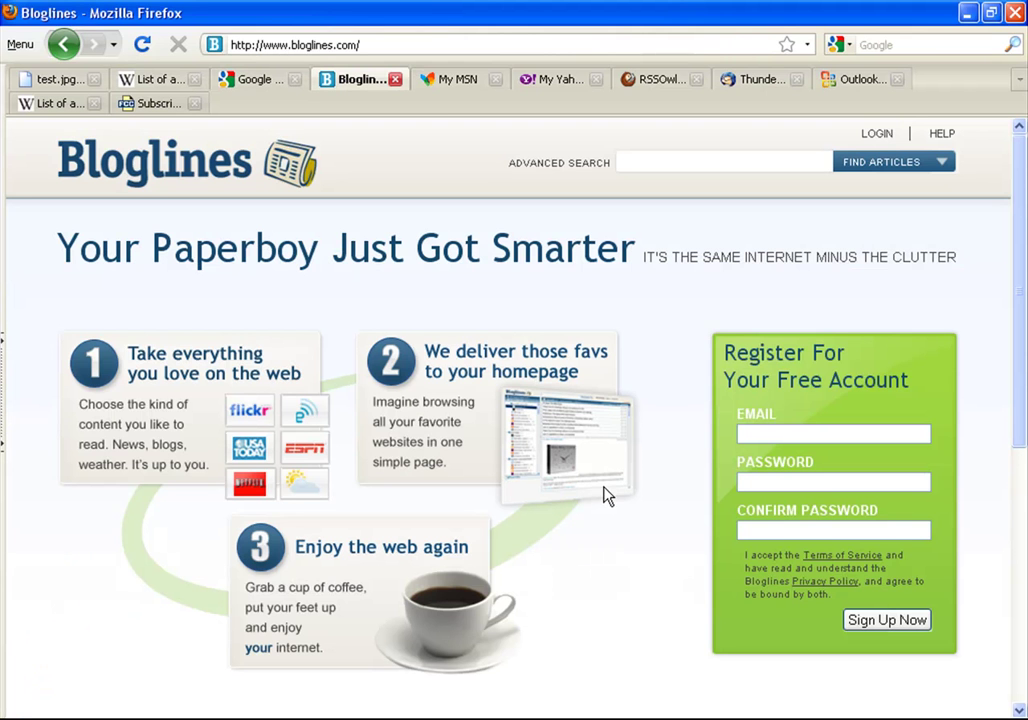
pyautogui.hotkey('ctrl', 'Tab')
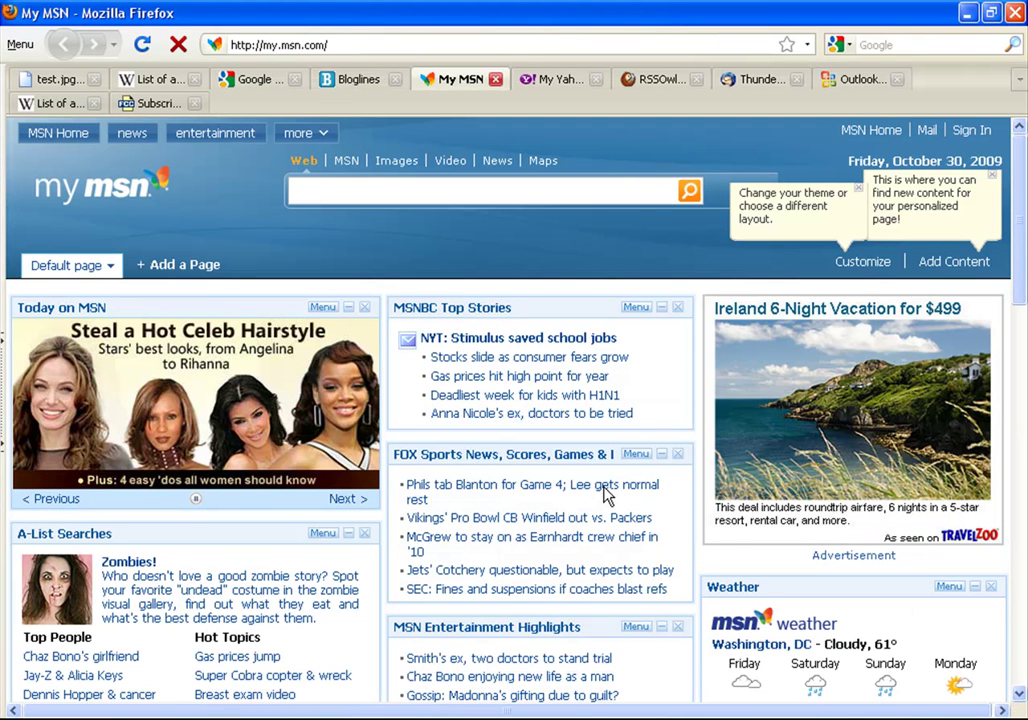
pyautogui.hotkey('ctrl', 'Tab')
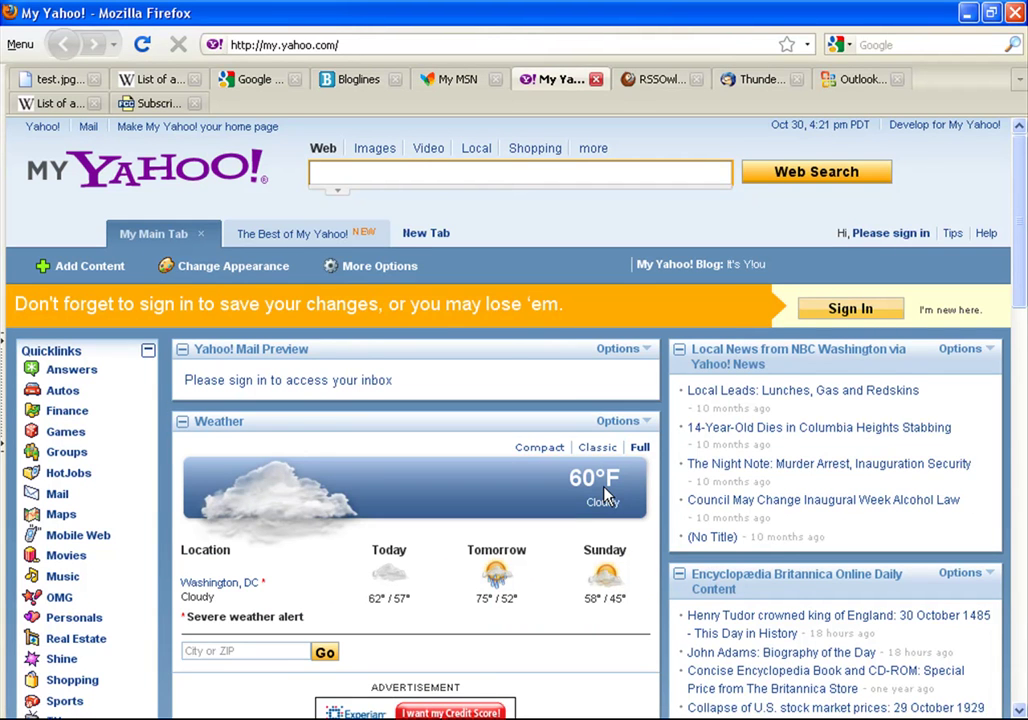
pyautogui.hotkey('ctrl', 'Tab')
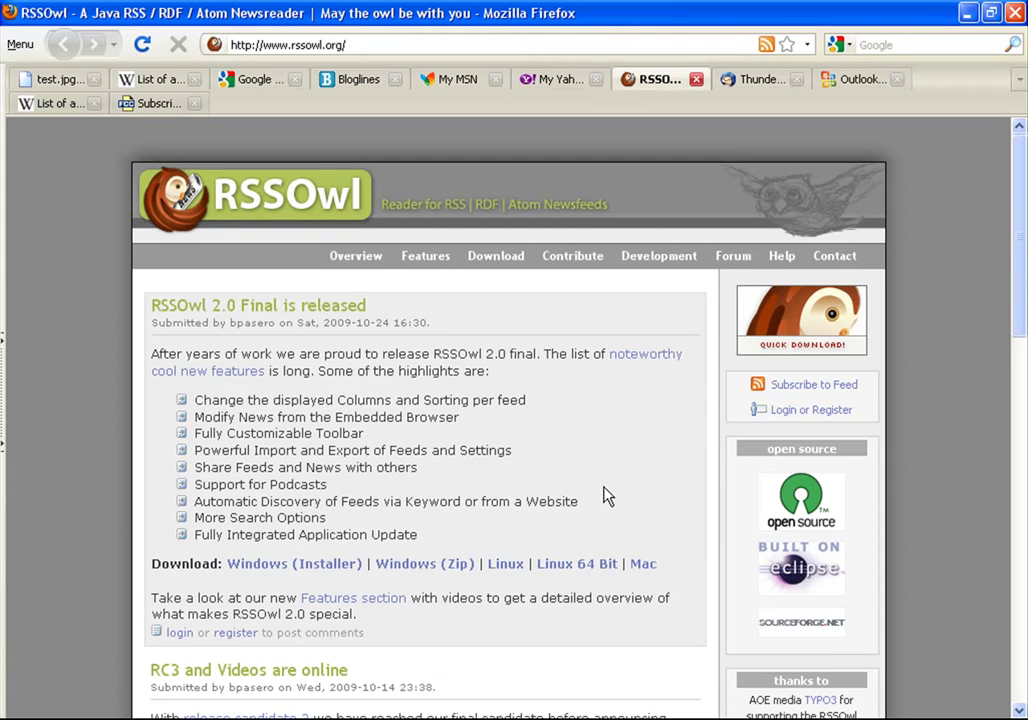
pyautogui.hotkey('ctrl', 'Tab')
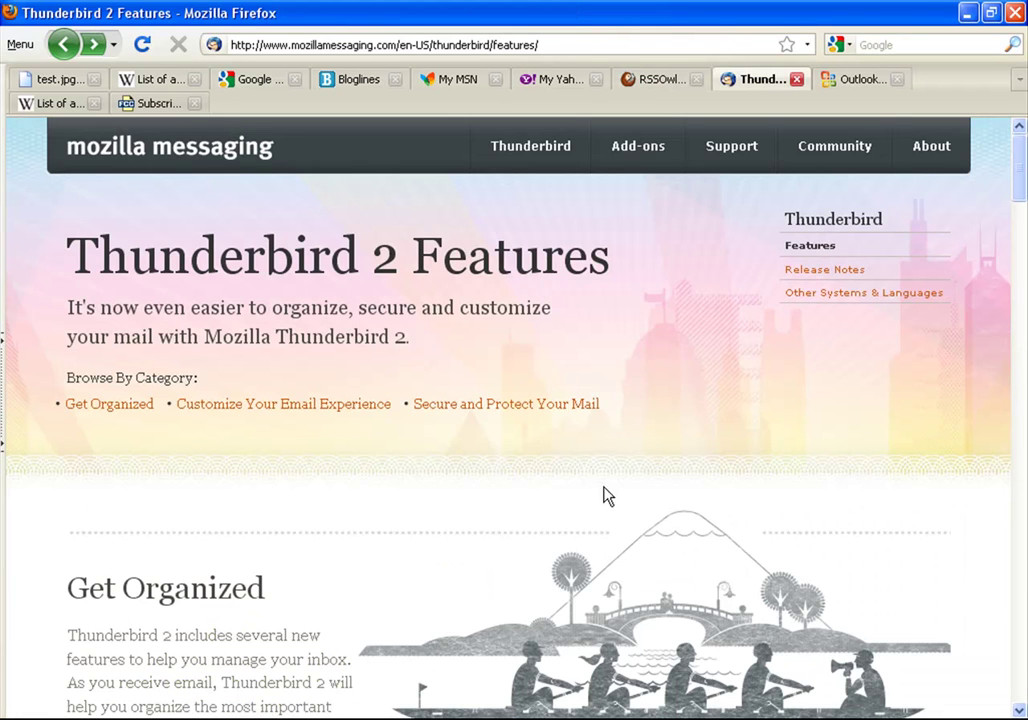
pyautogui.hotkey('ctrl', 'Tab')
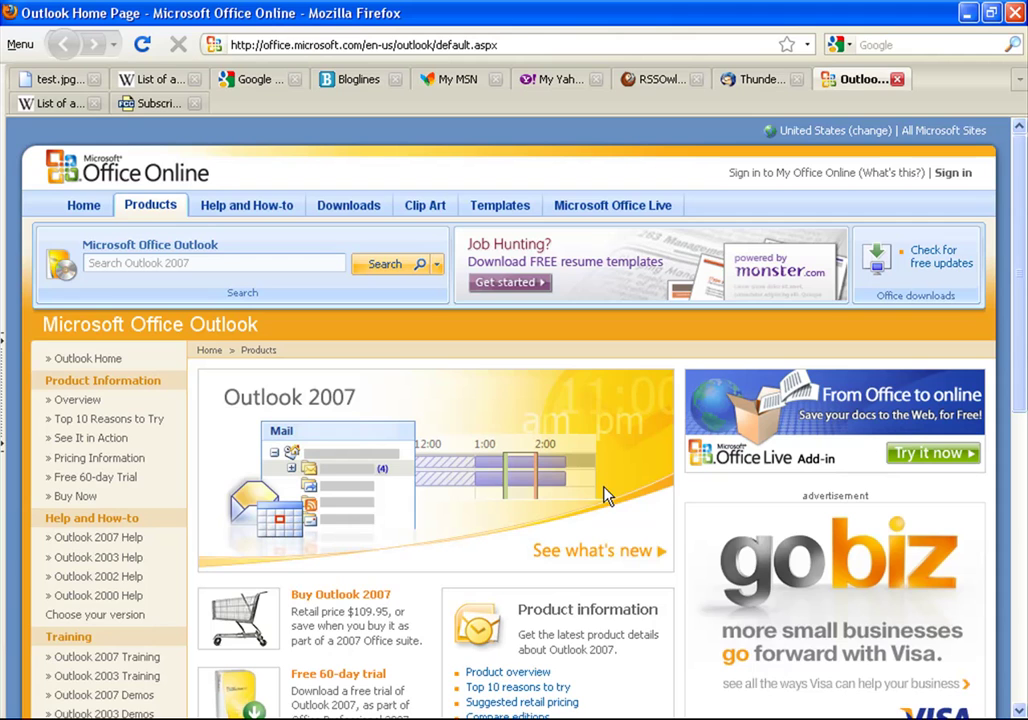
pyautogui.hotkey('ctrl', 'Tab')
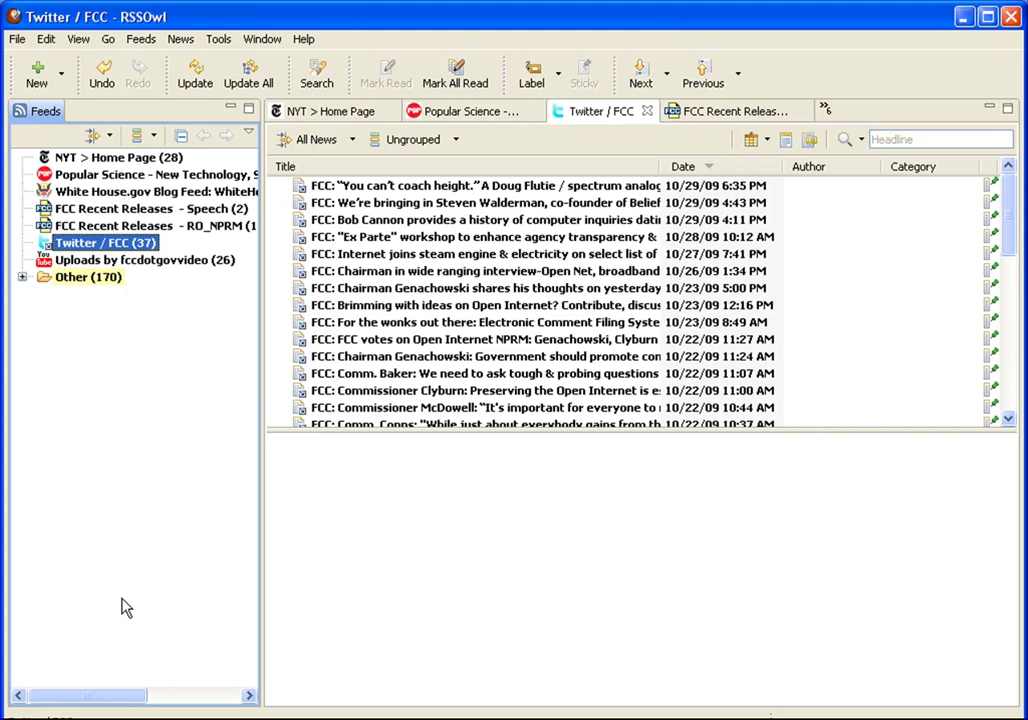
pyautogui.click(100, 160)
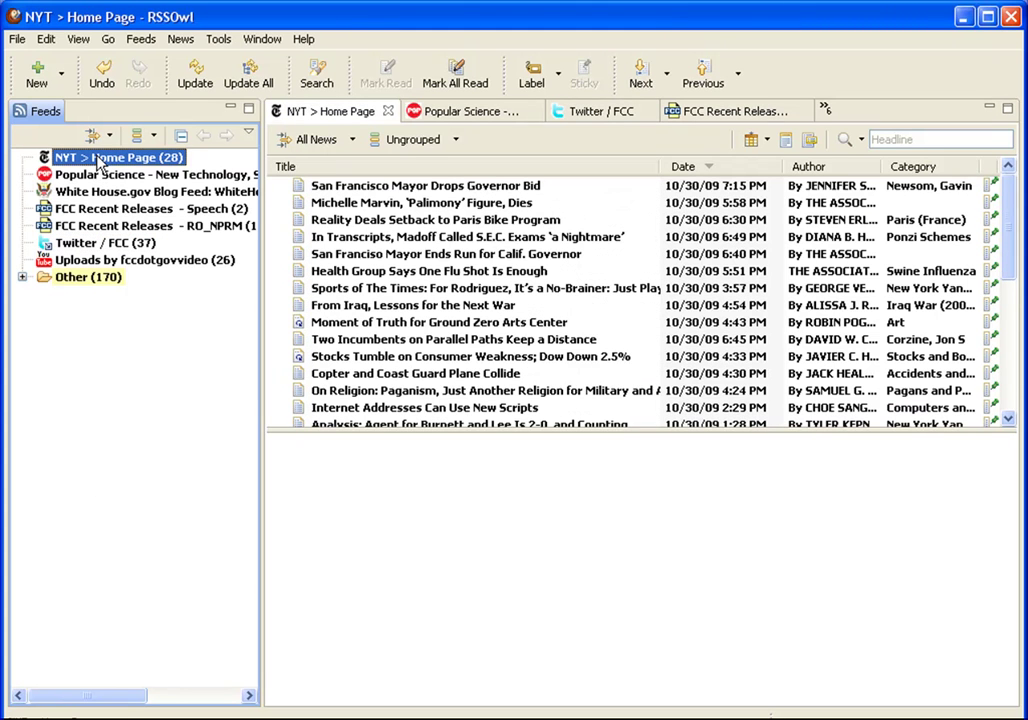
pyautogui.click(142, 191)
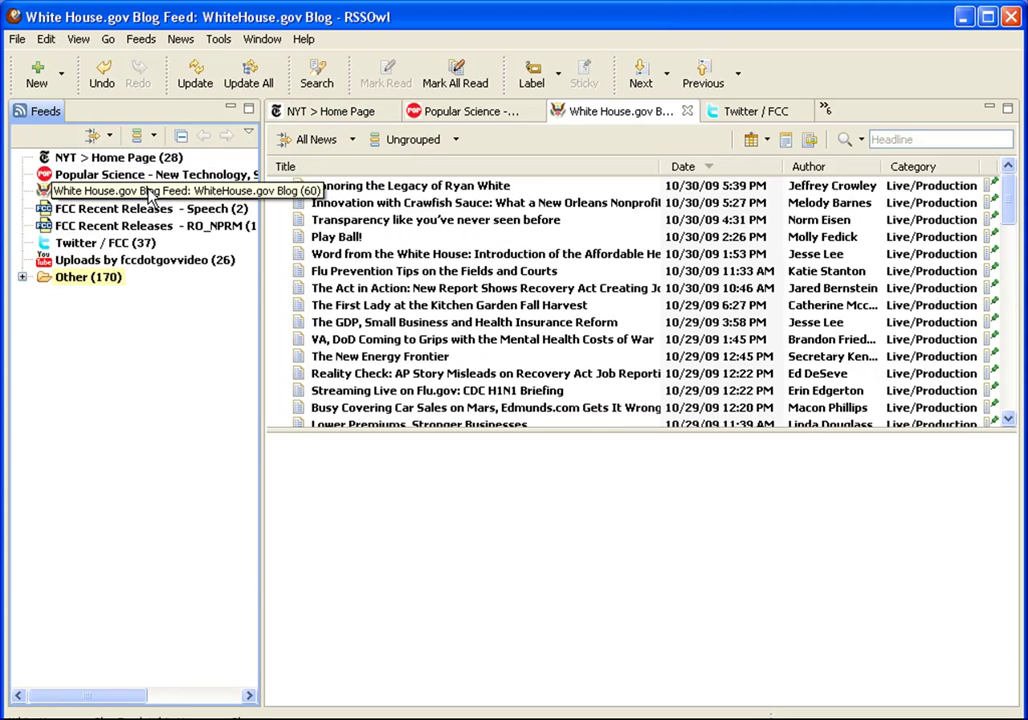
pyautogui.click(105, 243)
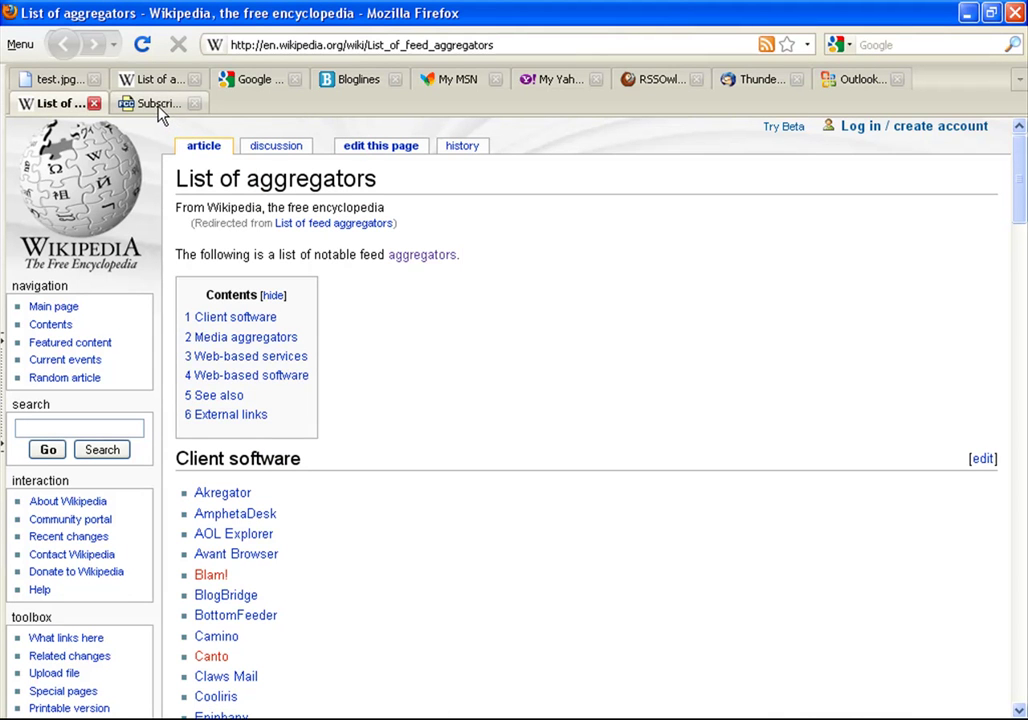
# Step: Switch to the FCC RSS Feeds page at fcc.gov/rss and check its address
pyautogui.click(158, 111)
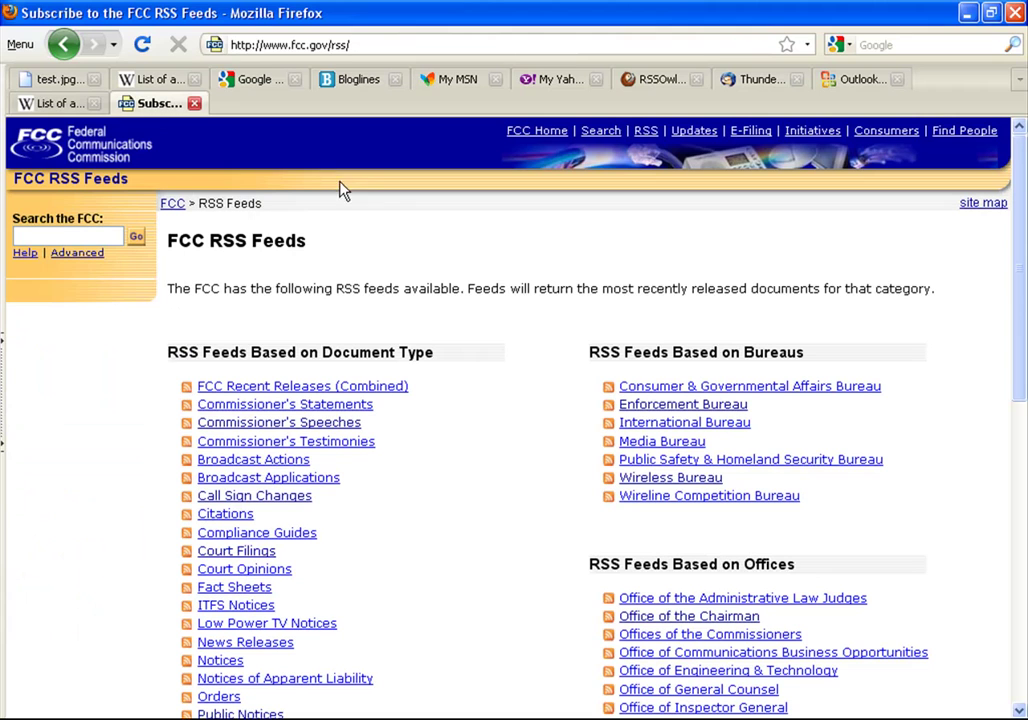
pyautogui.click(327, 38)
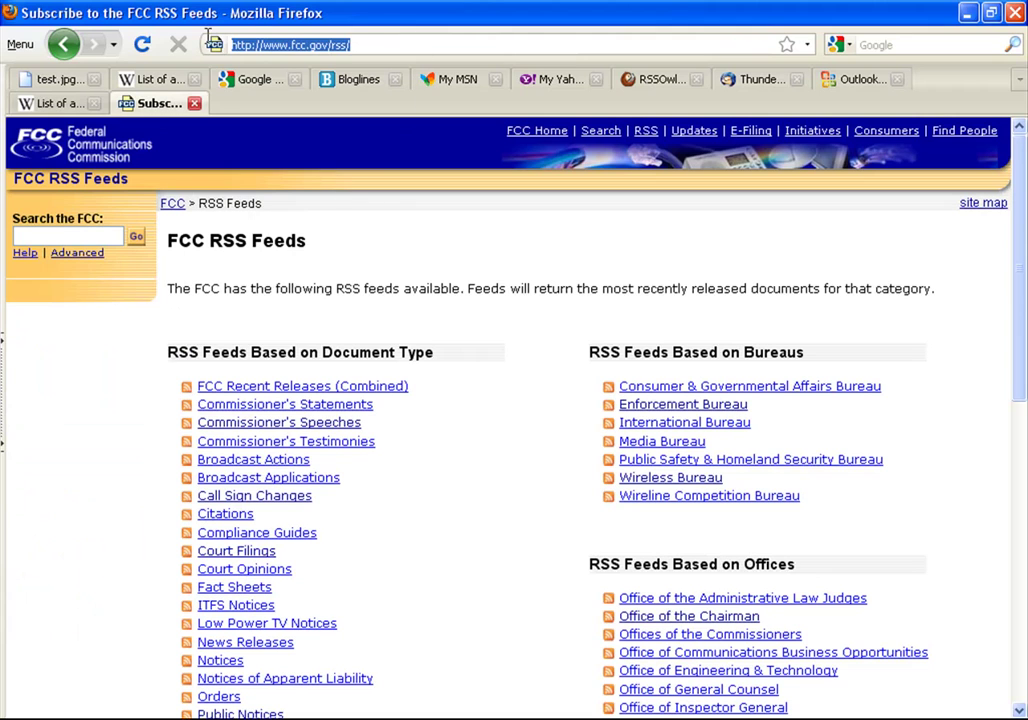
pyautogui.click(417, 264)
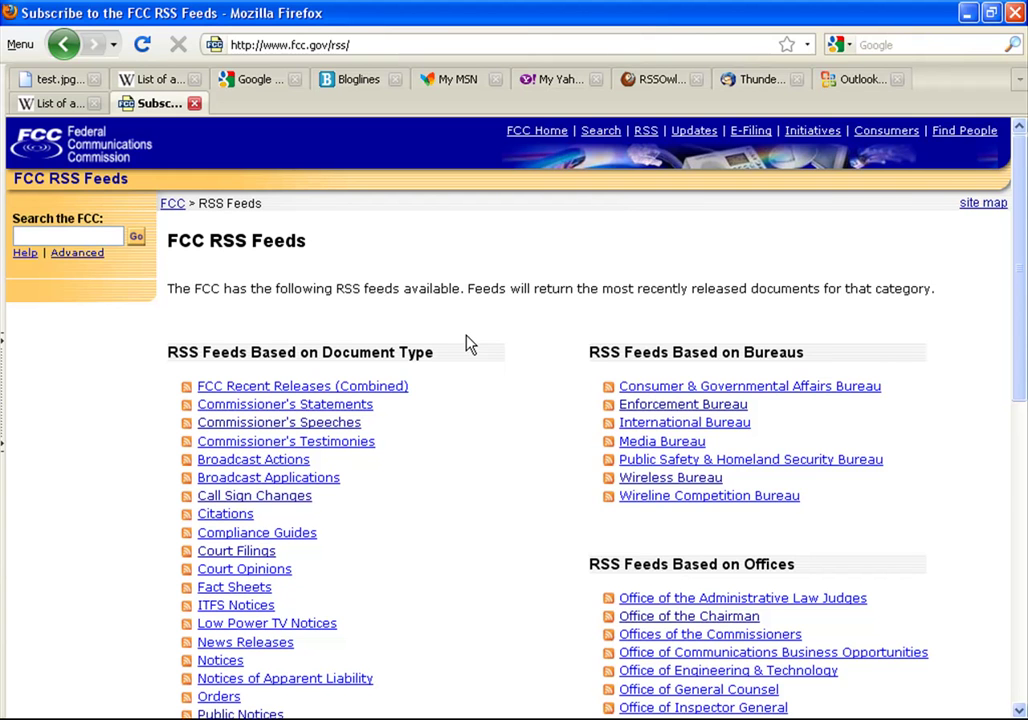
# Step: Scroll the FCC feed lists down to Other Interesting RSS Feeds and the footer, then back up
pyautogui.scroll(-3, 540, 362)
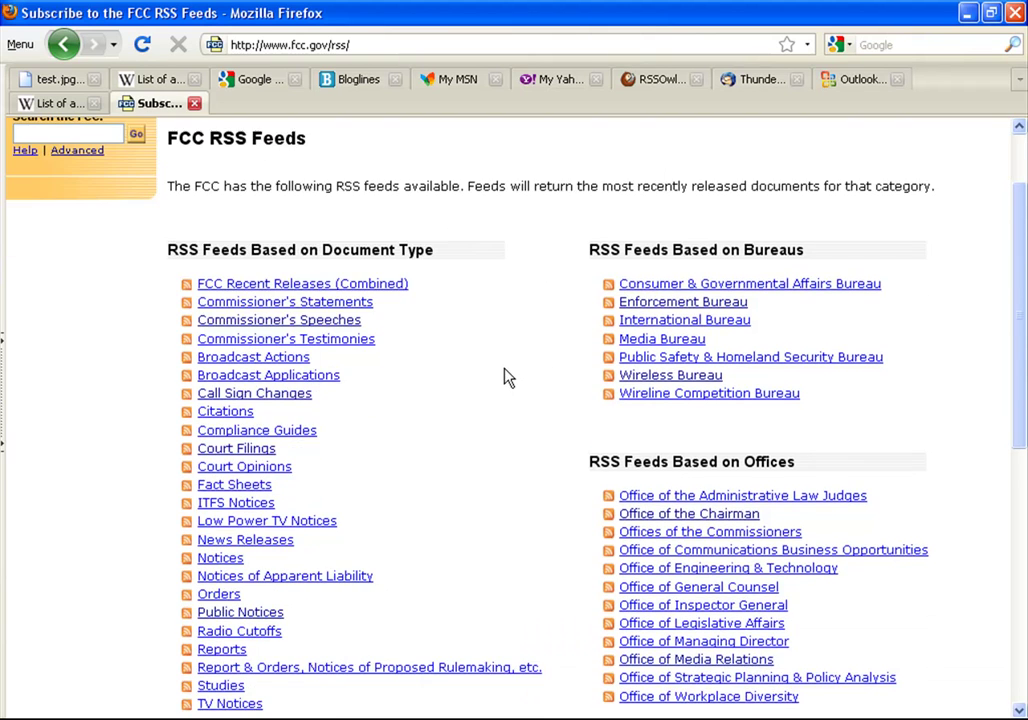
pyautogui.scroll(-4, 497, 374)
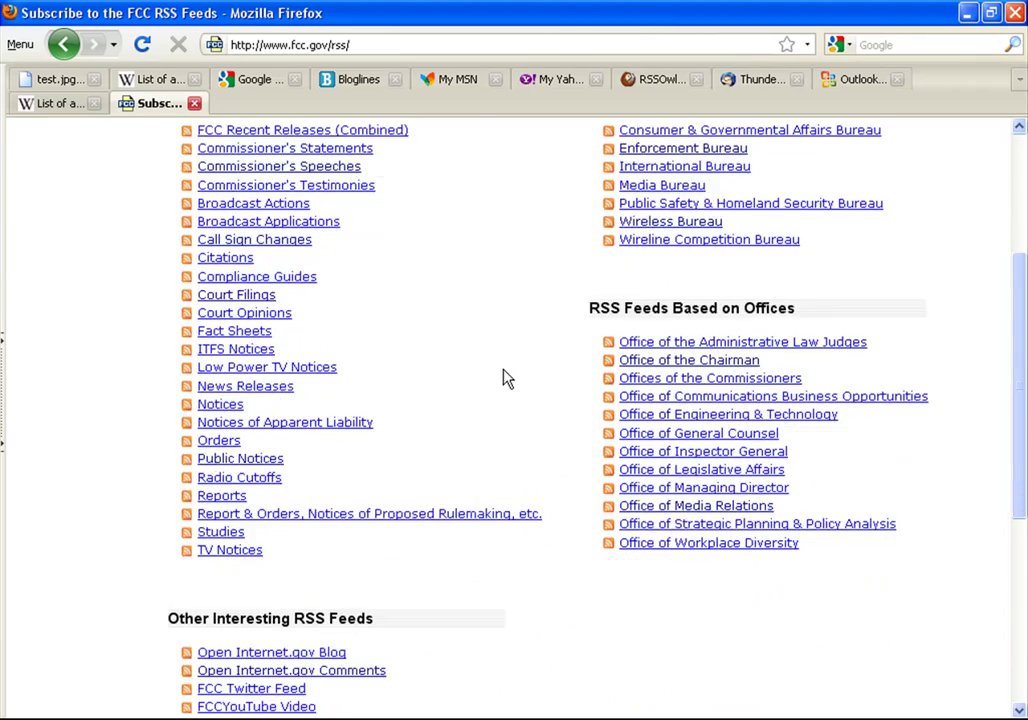
pyautogui.scroll(-2, 520, 380)
pyautogui.scroll(7, 519, 386)
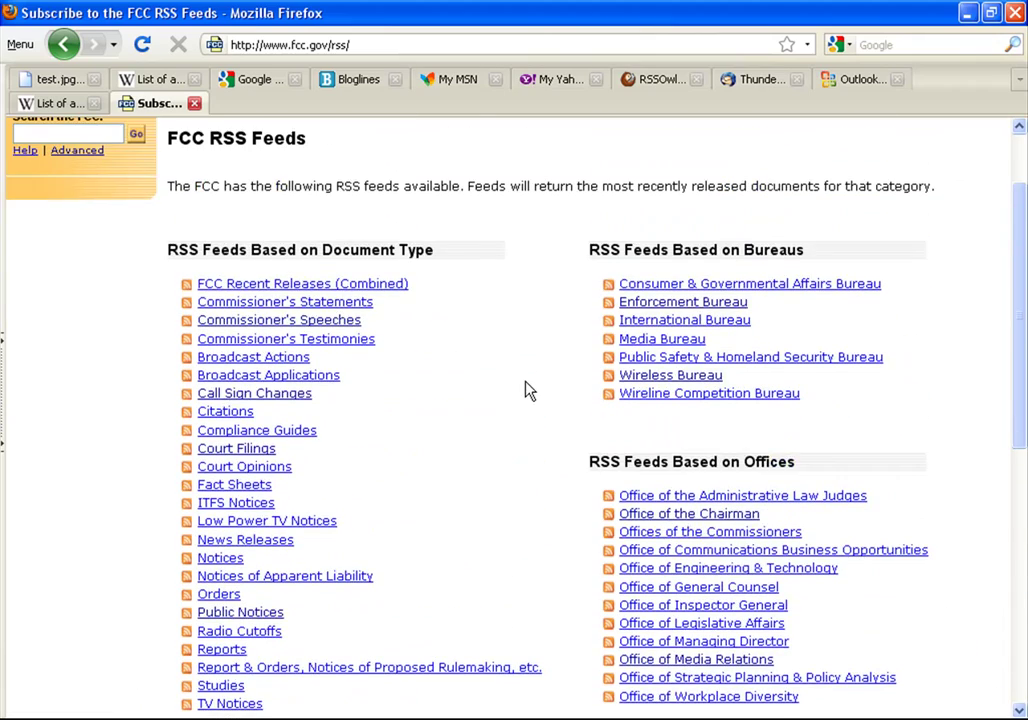
pyautogui.scroll(2, 528, 388)
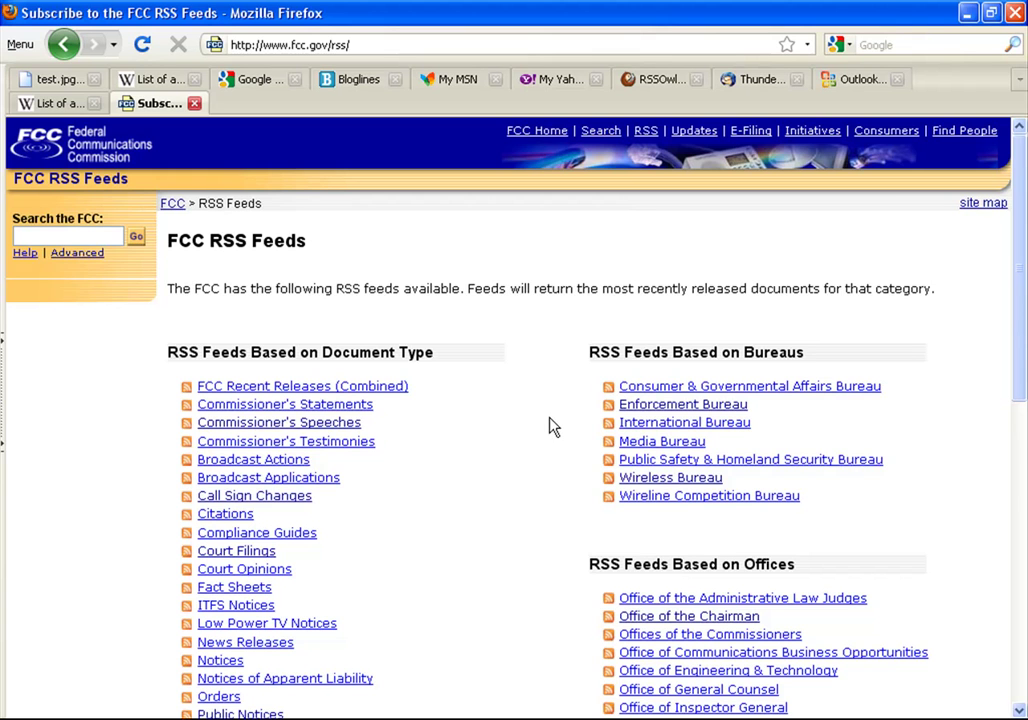
pyautogui.scroll(-10, 548, 427)
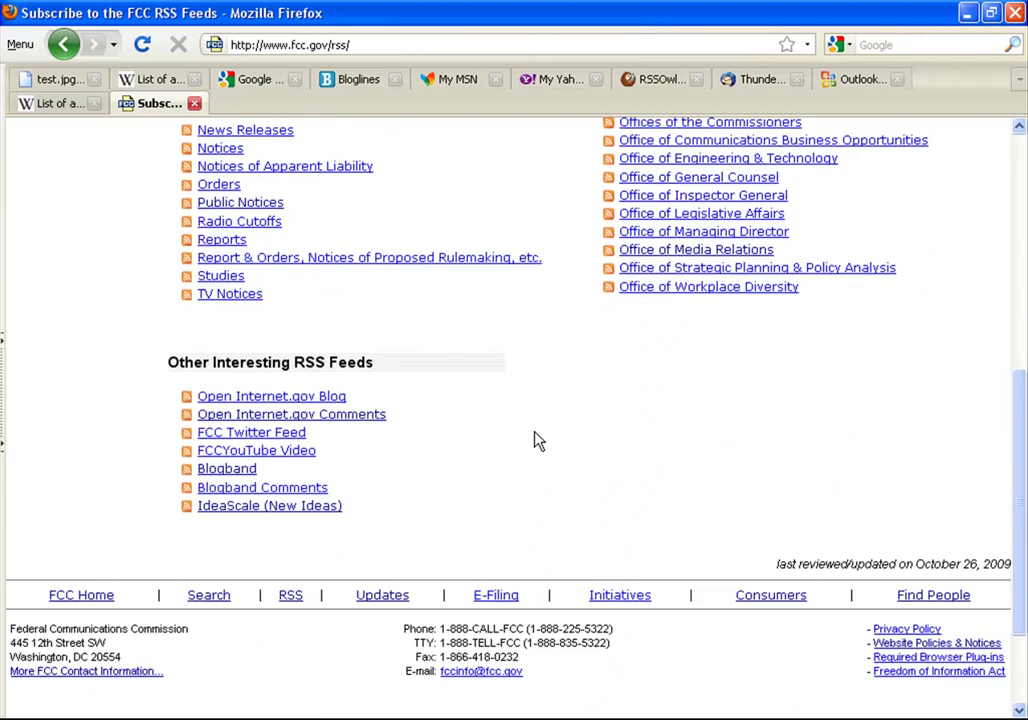
pyautogui.scroll(-2, 536, 445)
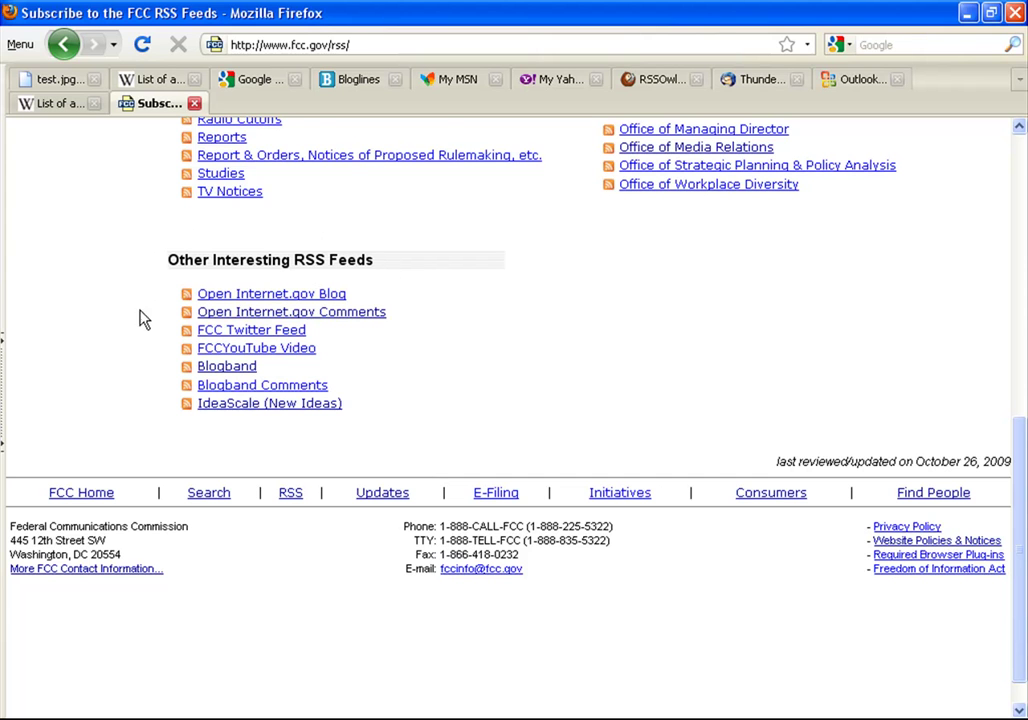
pyautogui.scroll(10, 142, 300)
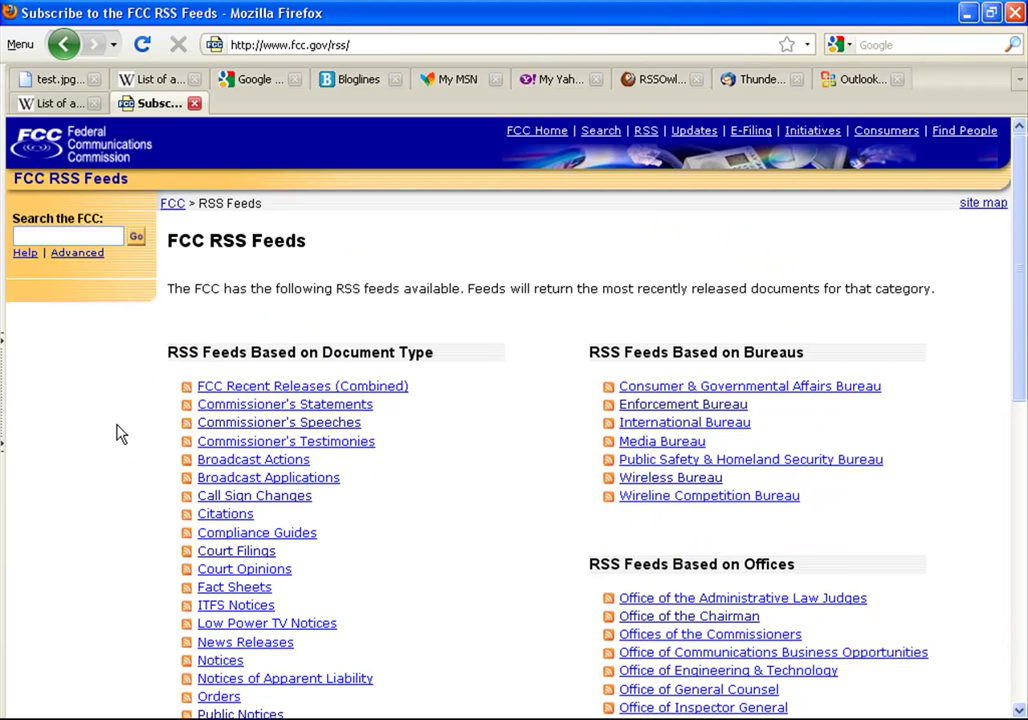
# Step: Copy the link location of the Commissioner's Statements feed on the FCC RSS Feeds page
pyautogui.click(268, 408)
pyautogui.rightClick(268, 410)
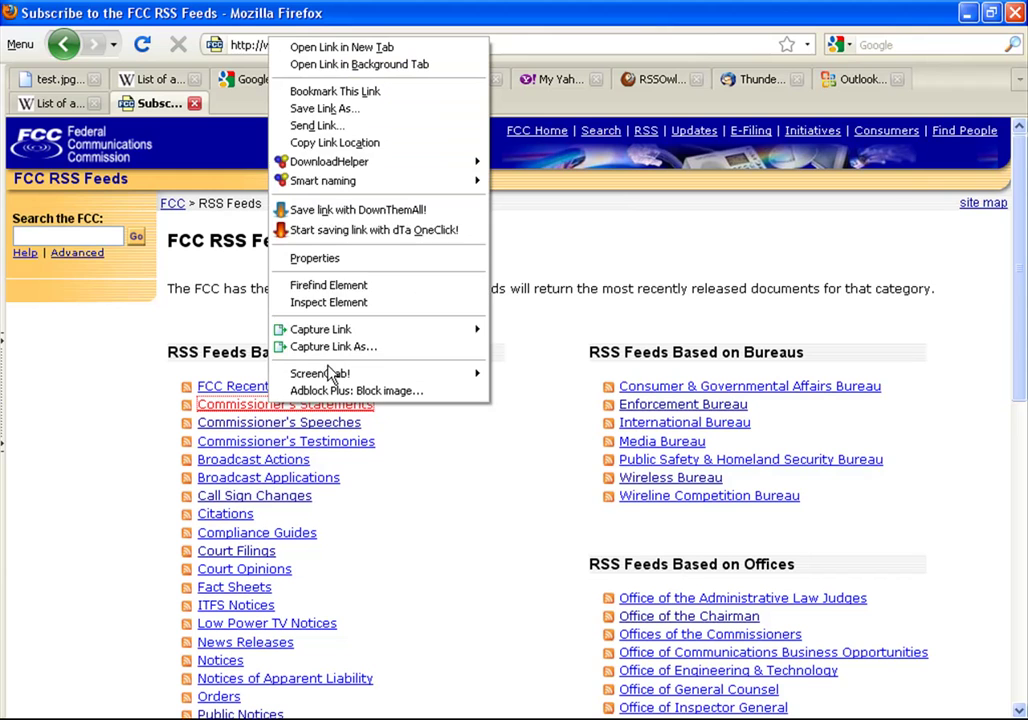
pyautogui.click(344, 145)
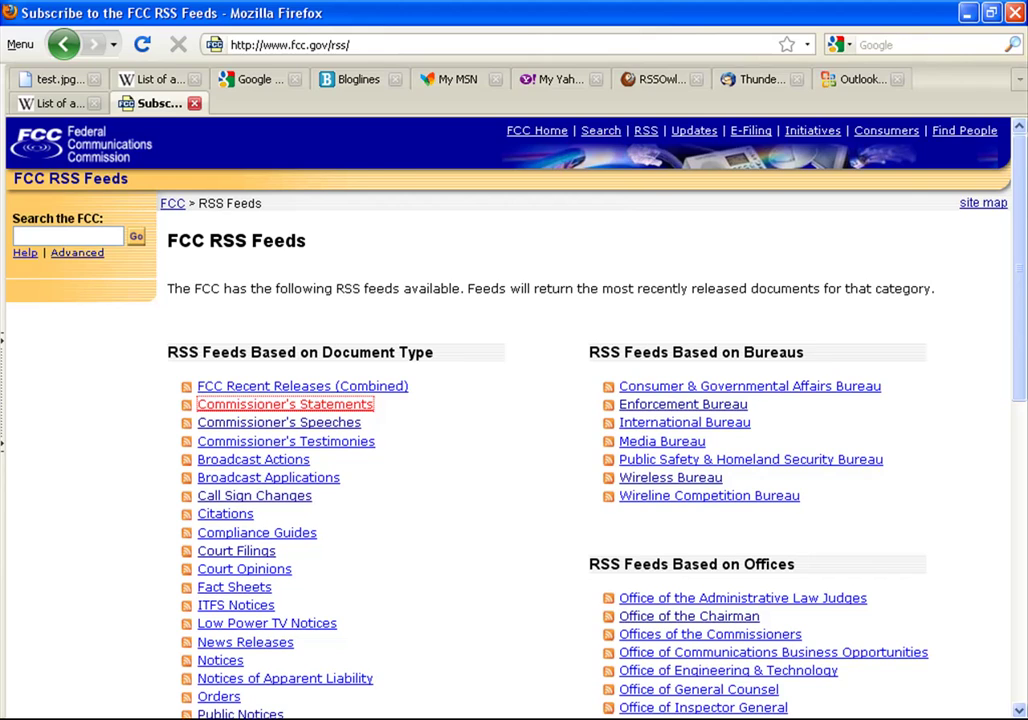
# Step: In RSSOwl, create a new feed from the pasted Commissioner's Statements feed address
pyautogui.hotkey('alt', 'Tab')
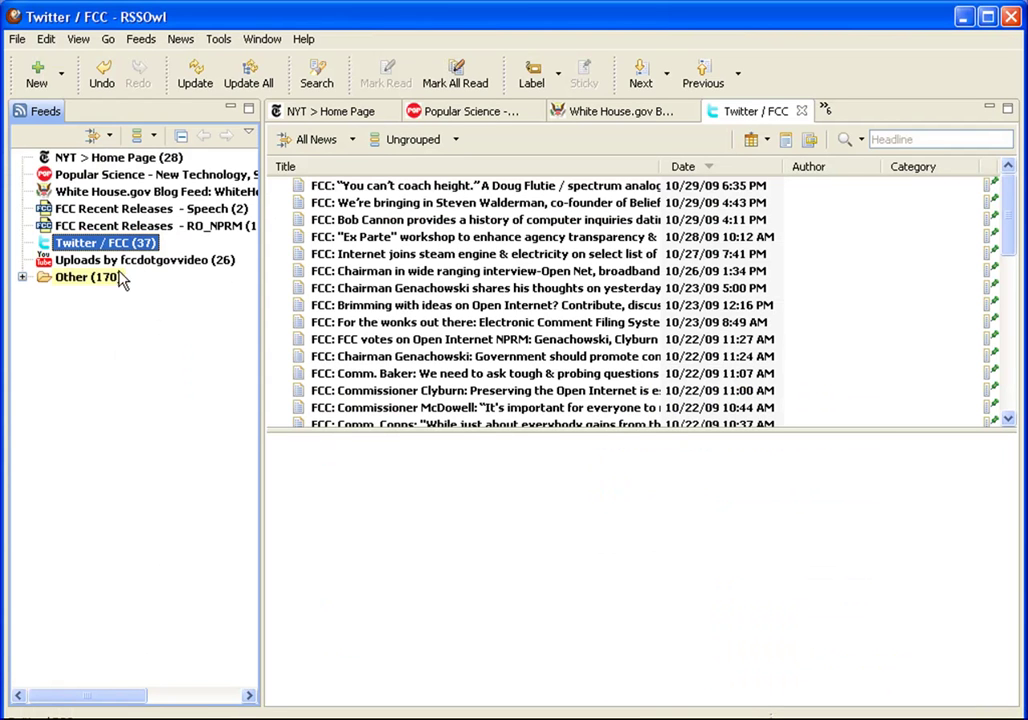
pyautogui.click(37, 80)
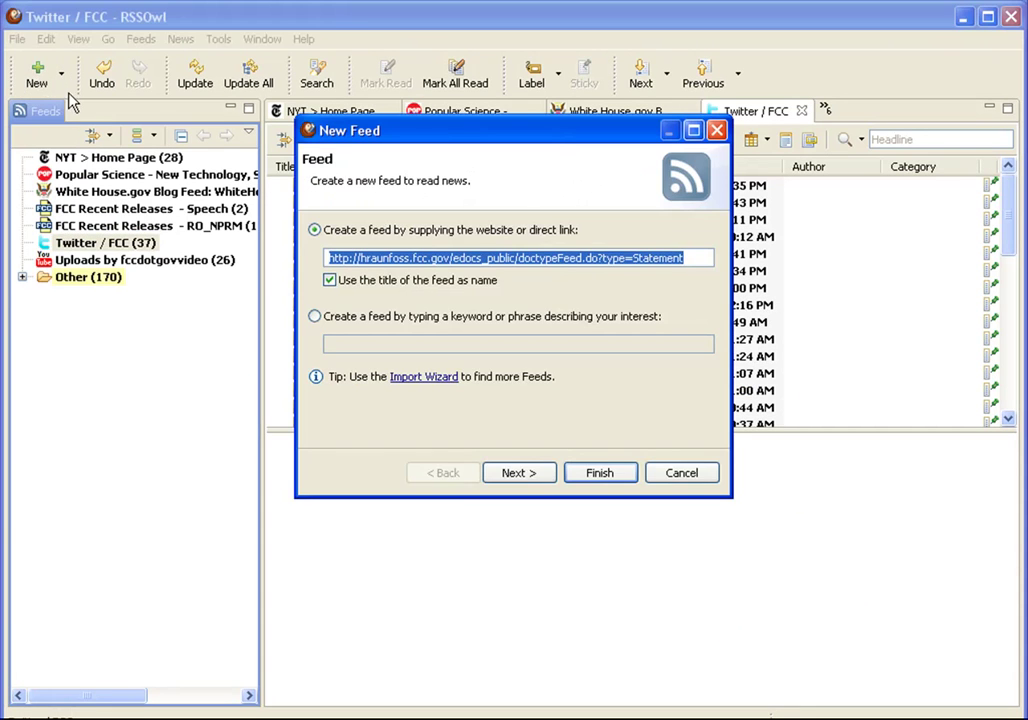
pyautogui.click(397, 256)
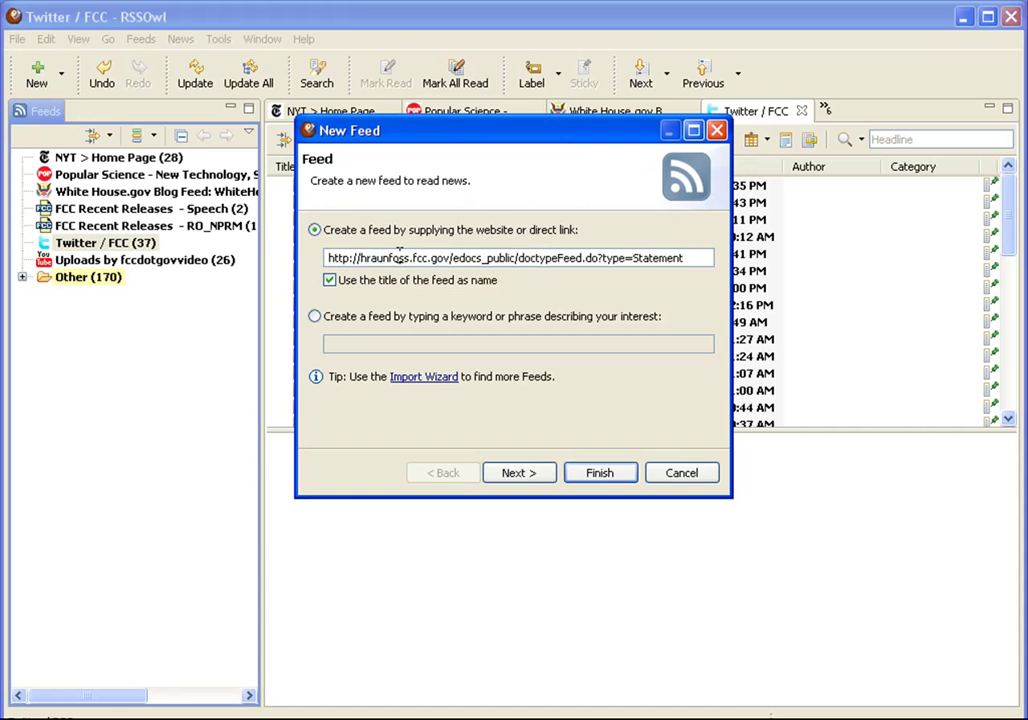
pyautogui.doubleClick(402, 259)
pyautogui.press('End')
pyautogui.click(615, 476)
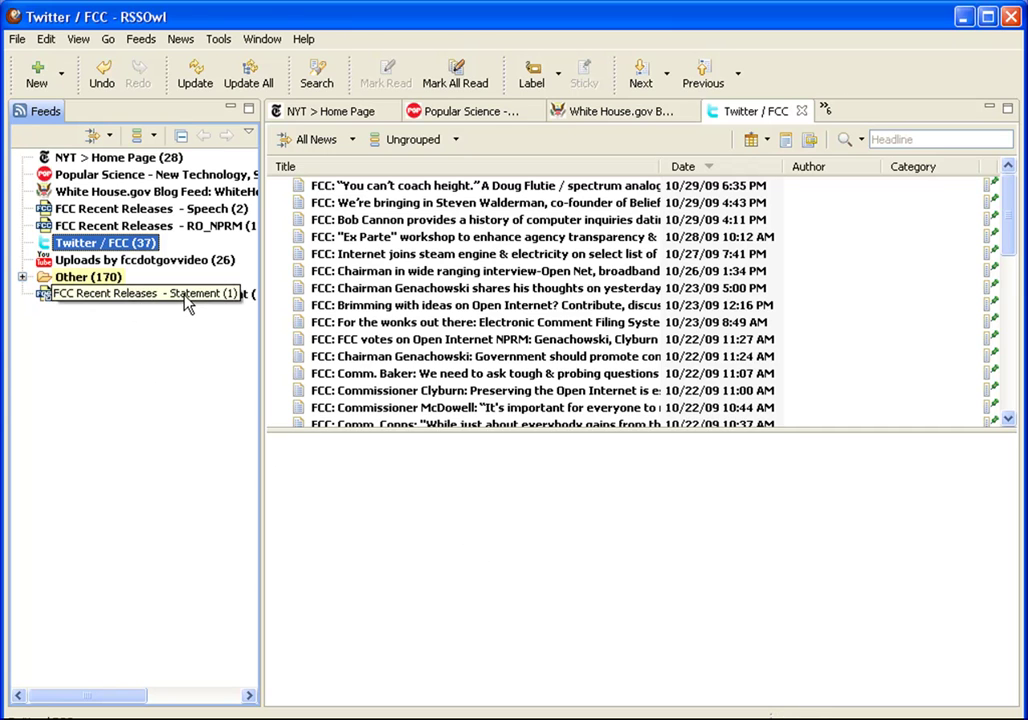
# Step: Open the FCC Recent Releases - Statement feed, then the FCC Recent Releases - RO_NPRM feed
pyautogui.click(195, 301)
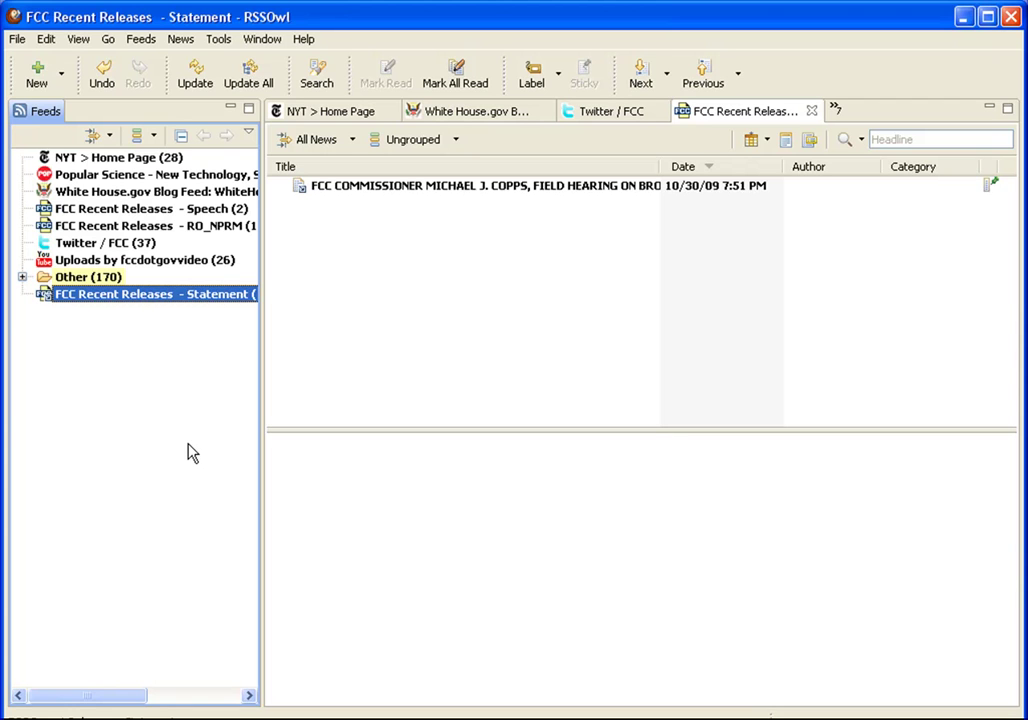
pyautogui.click(155, 228)
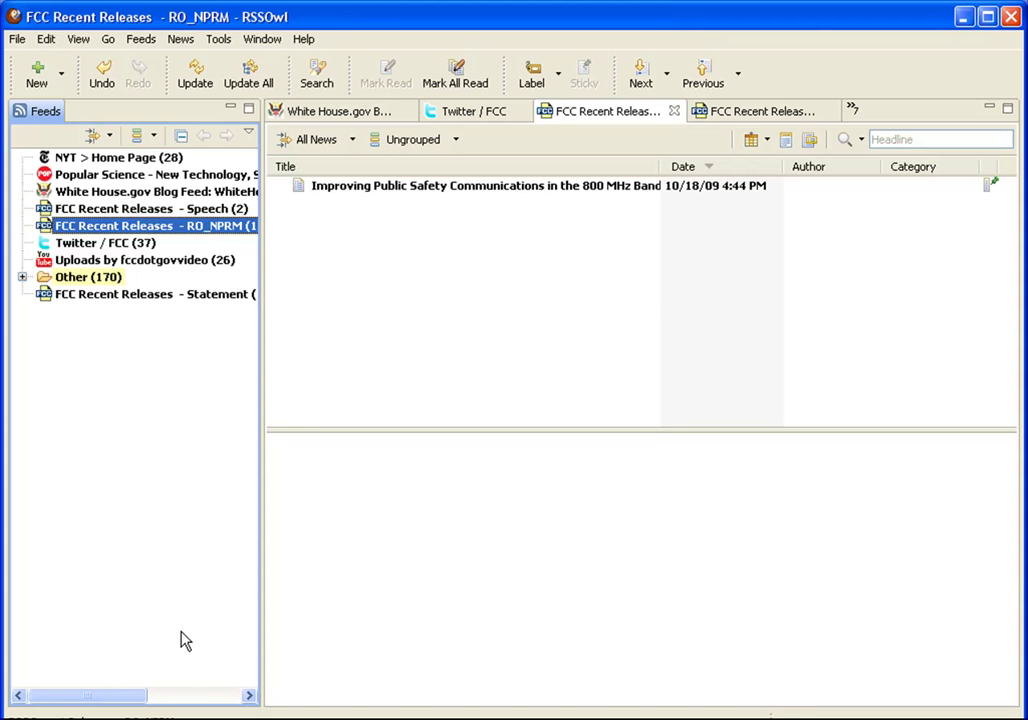
pyautogui.click(360, 715)
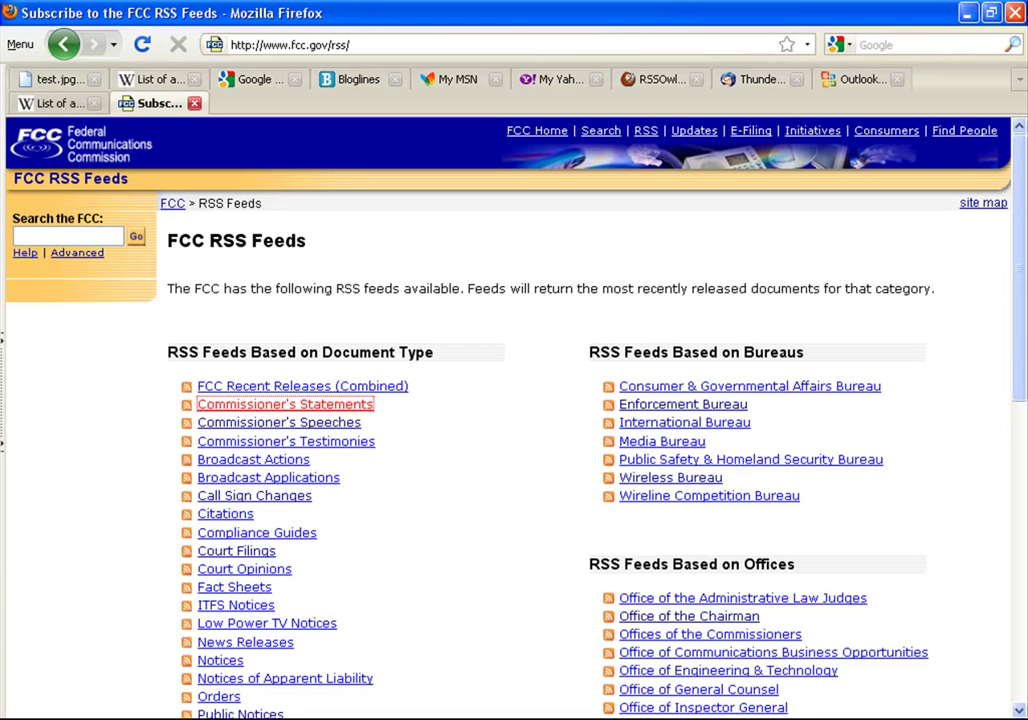
pyautogui.scroll(-8, 493, 530)
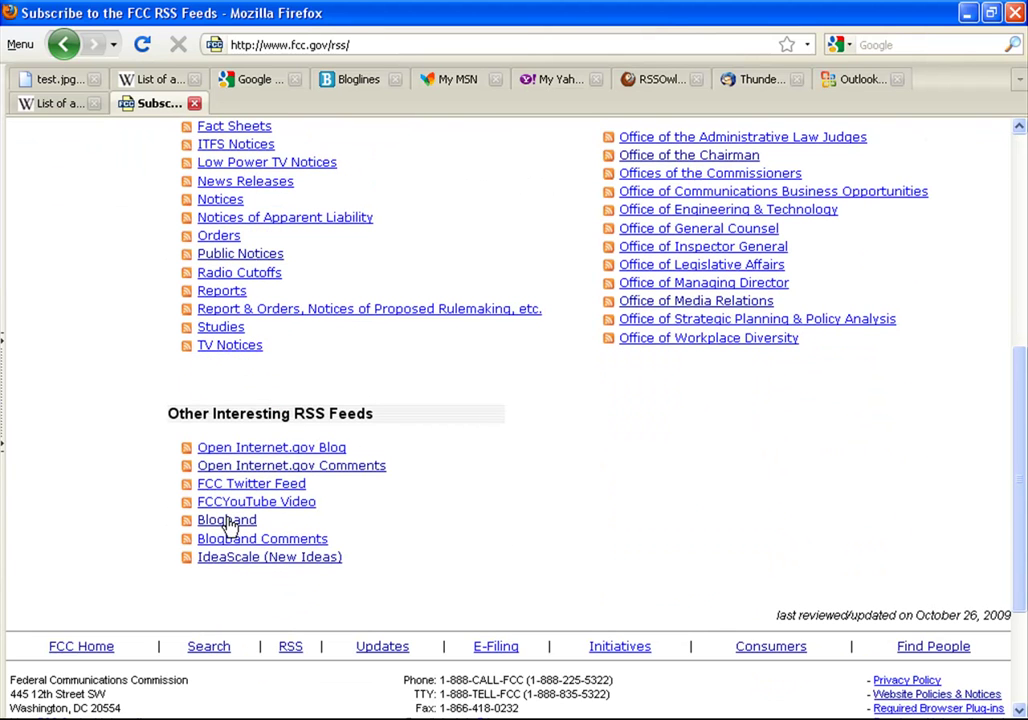
pyautogui.rightClick(229, 527)
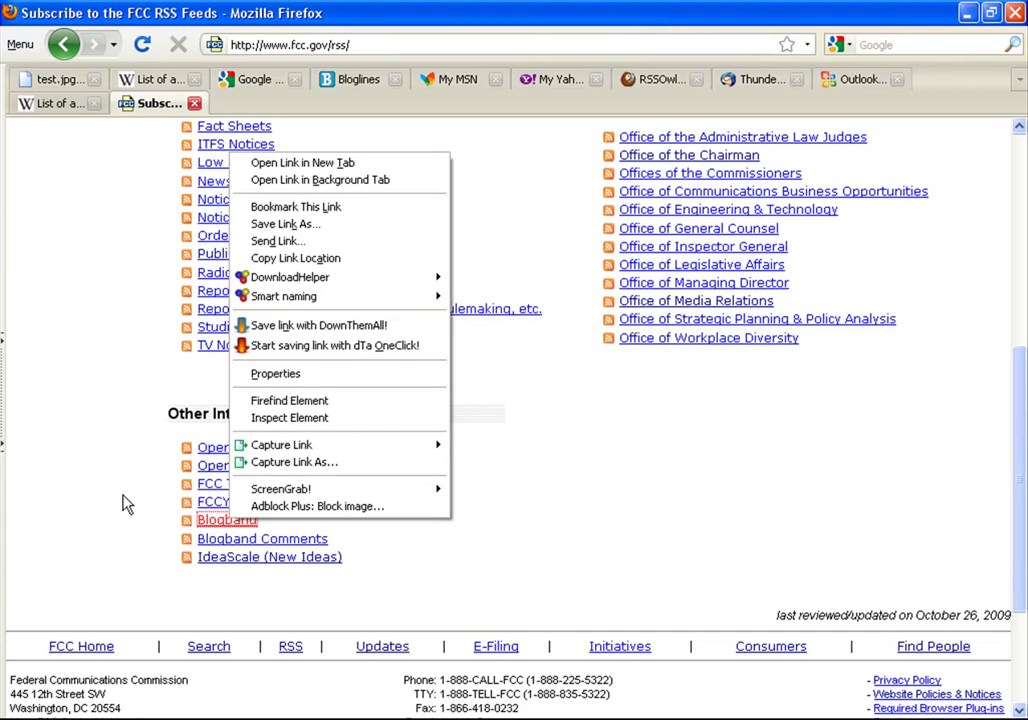
pyautogui.click(98, 472)
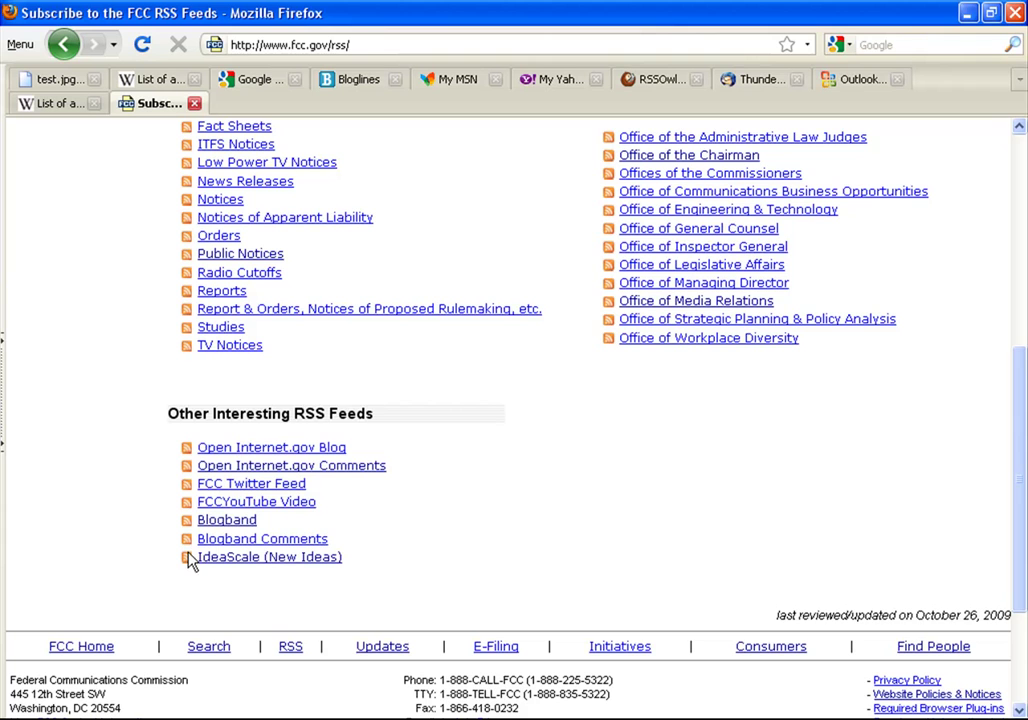
pyautogui.rightClick(250, 488)
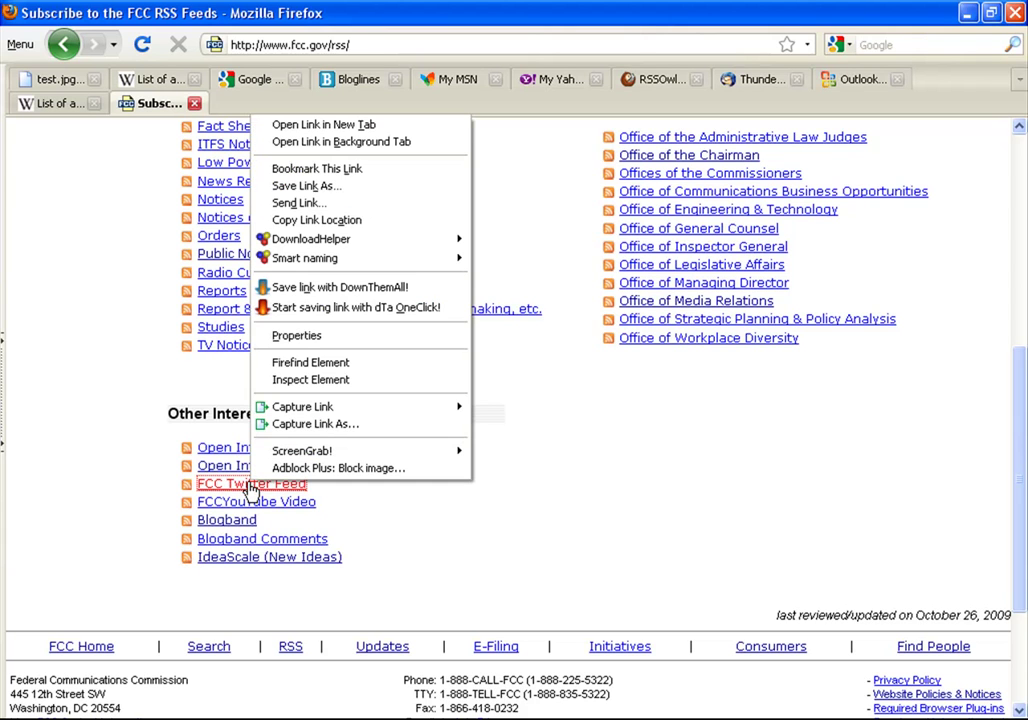
pyautogui.click(128, 488)
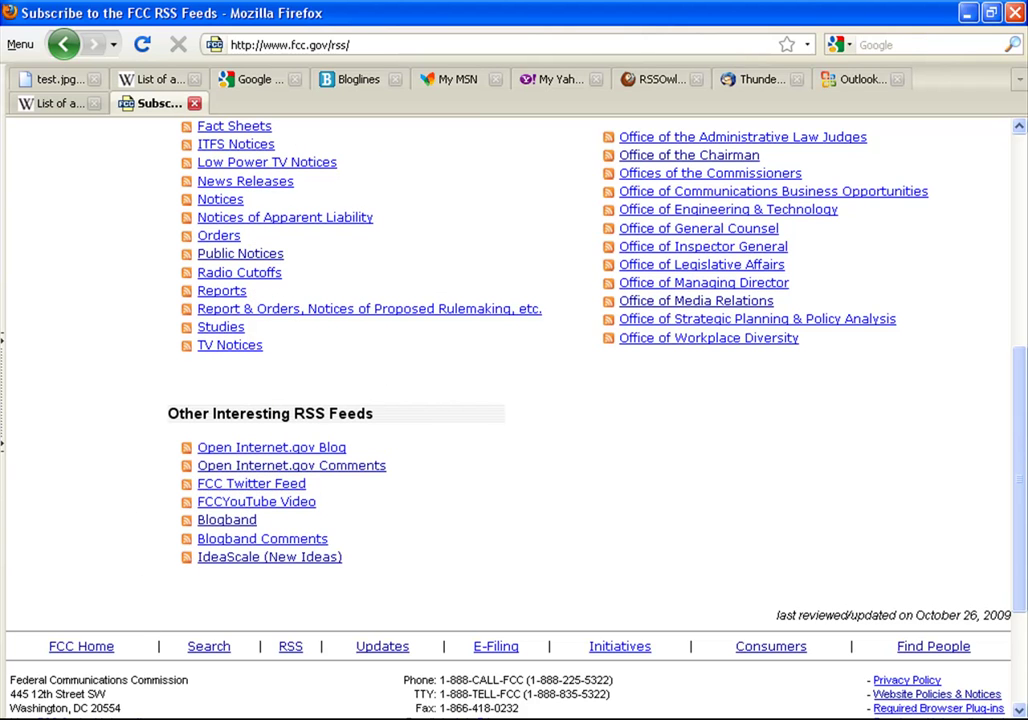
pyautogui.hotkey('alt', 'Tab')
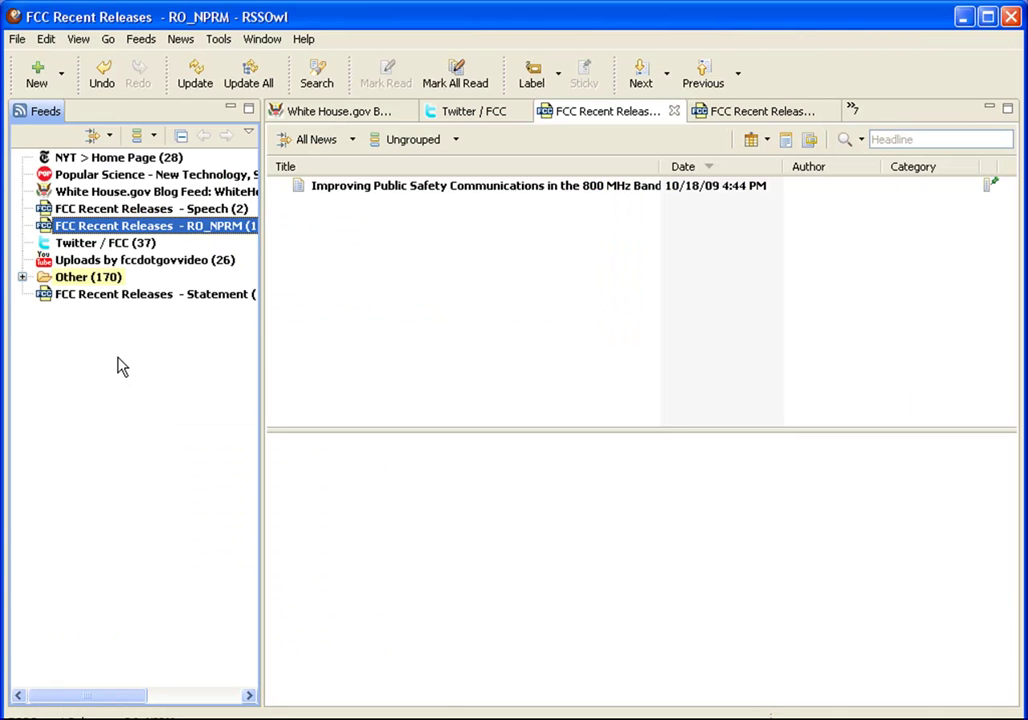
# Step: Go to the Twitter / FCC feed, read the Bob Cannon computer inquiries item and open its bit.ly link
pyautogui.click(108, 259)
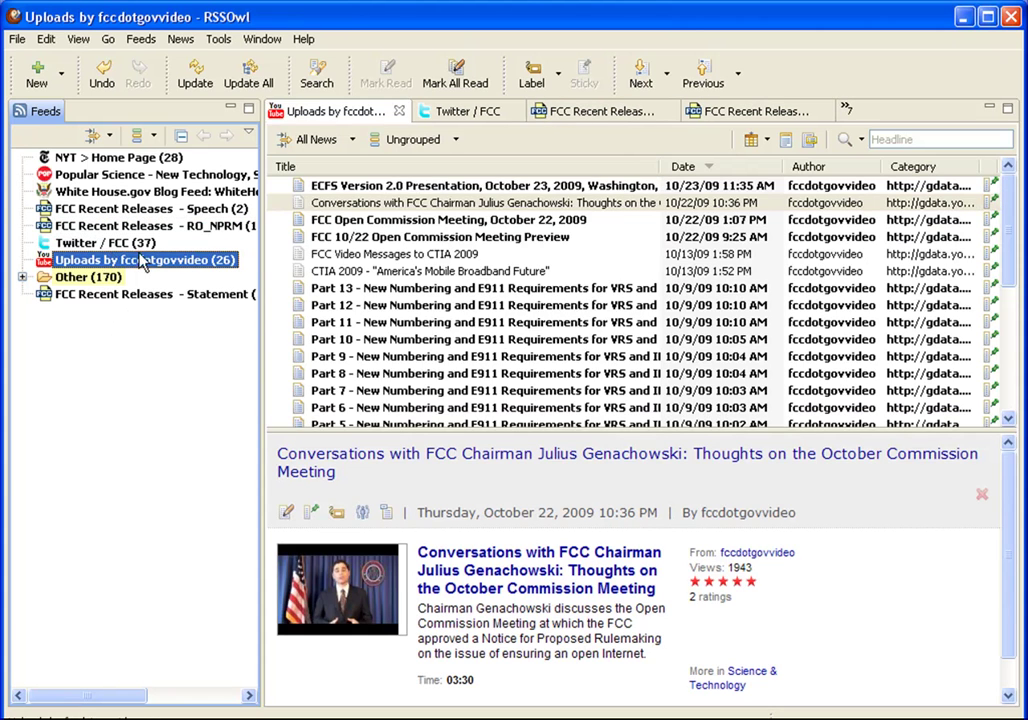
pyautogui.scroll(-5, 445, 275)
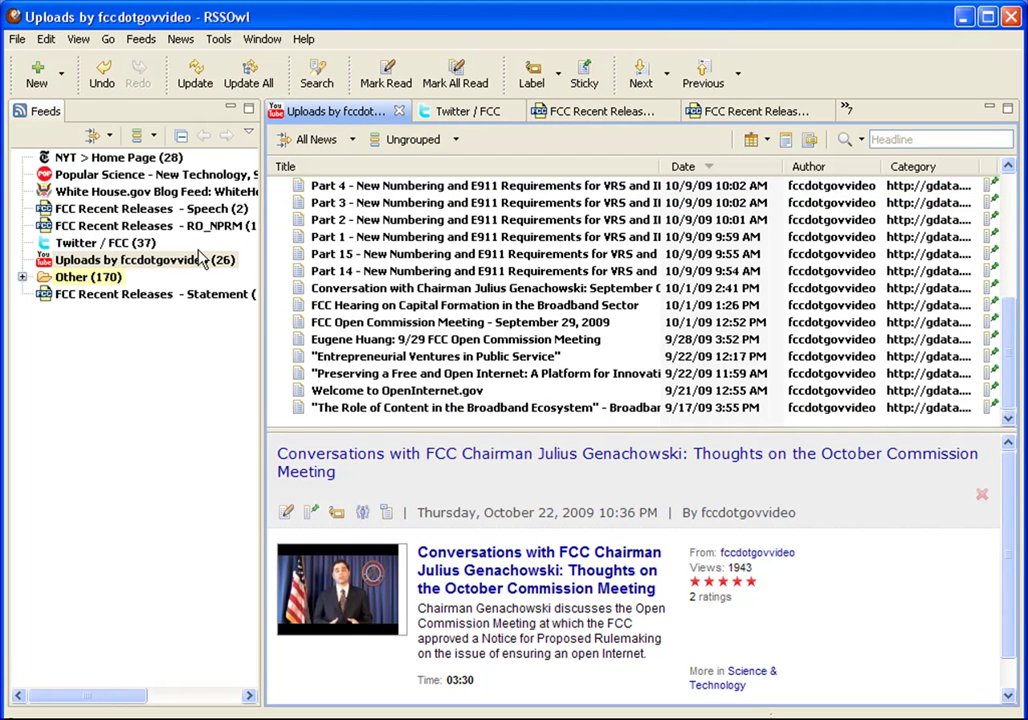
pyautogui.click(135, 244)
pyautogui.scroll(-5, 400, 270)
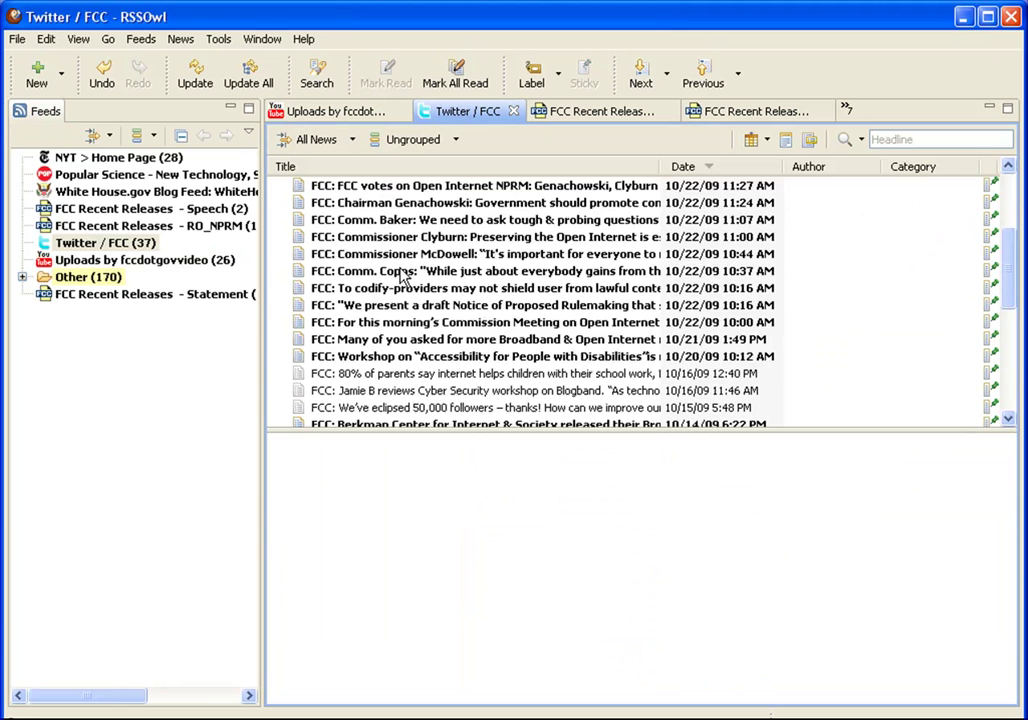
pyautogui.scroll(-1, 400, 290)
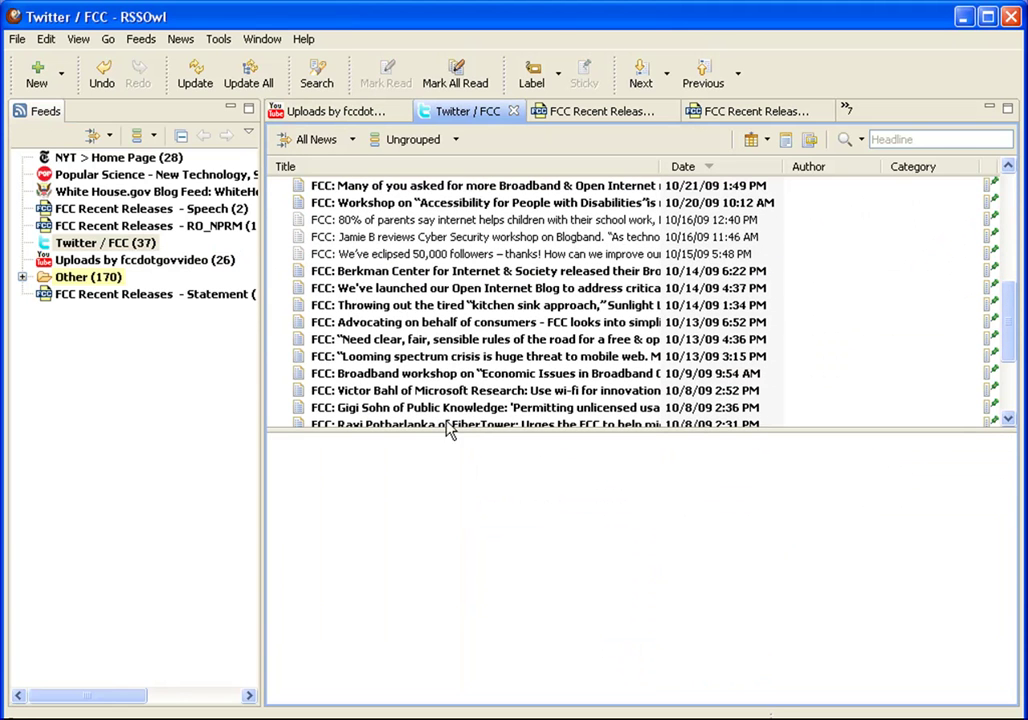
pyautogui.scroll(6, 460, 360)
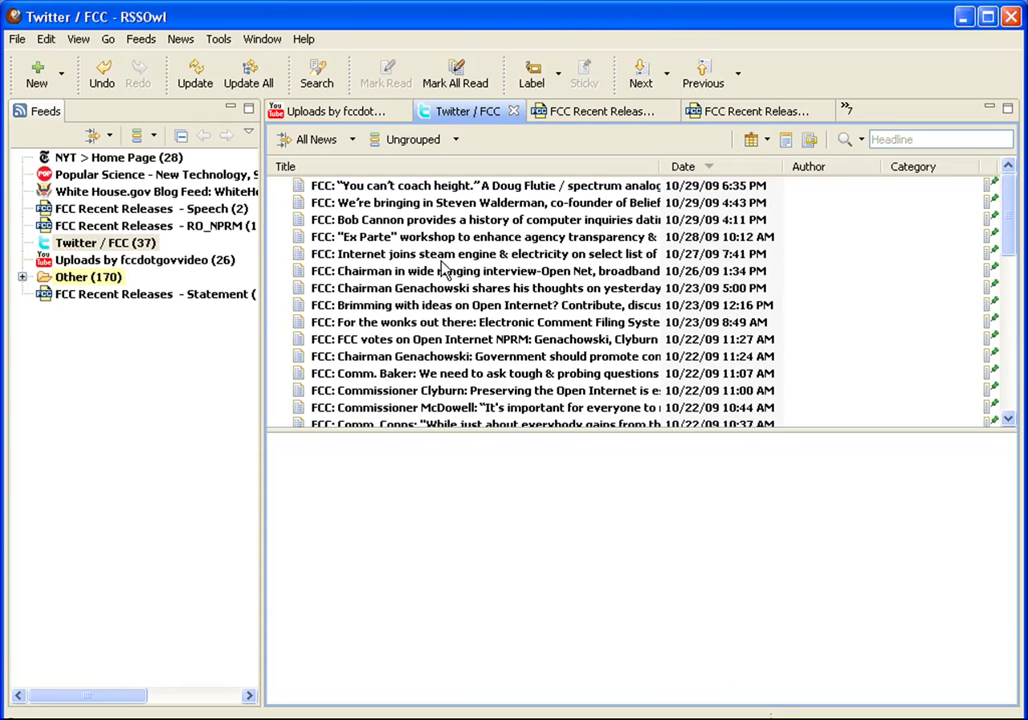
pyautogui.click(421, 224)
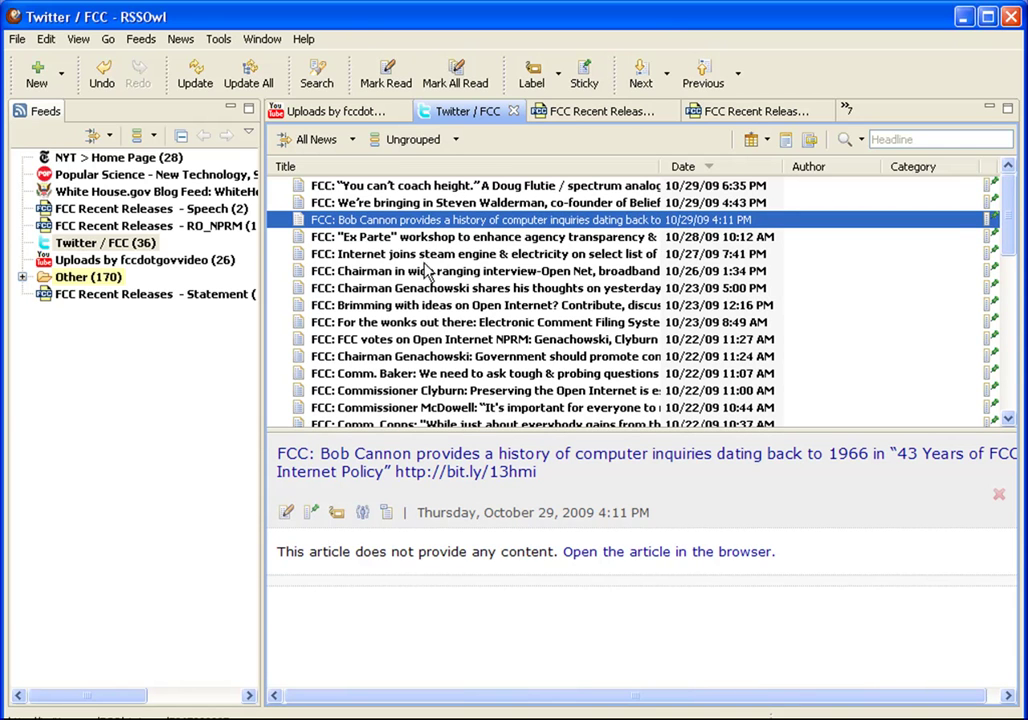
pyautogui.click(441, 471)
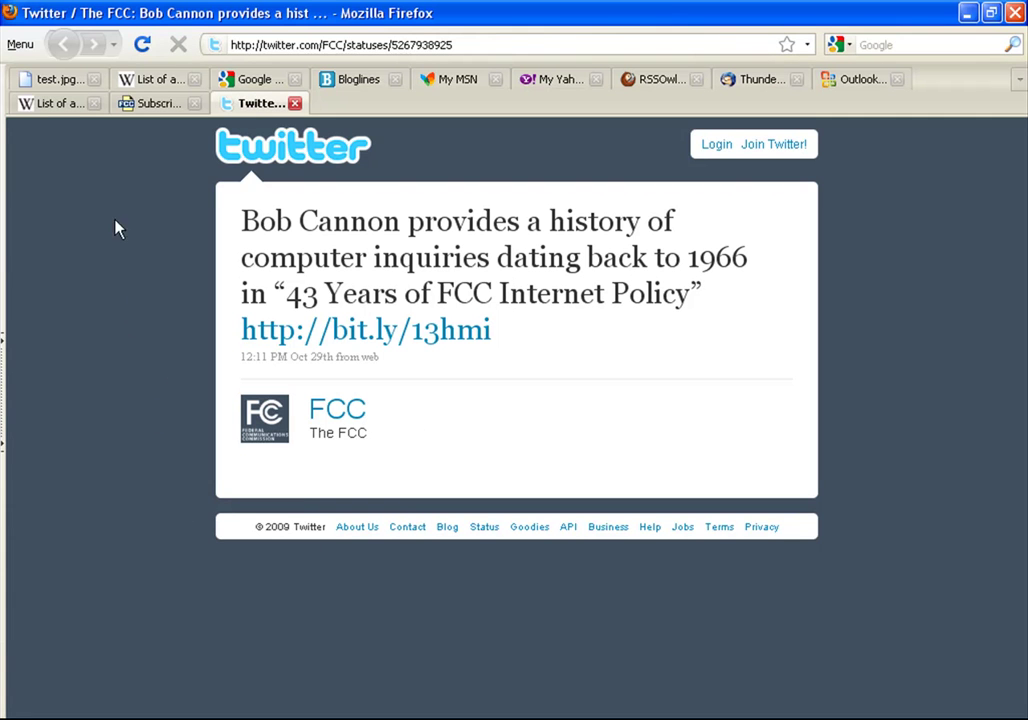
# Step: Copy the Public Notices feed address from the FCC RSS Feeds page and switch to Google Reader
pyautogui.click(153, 104)
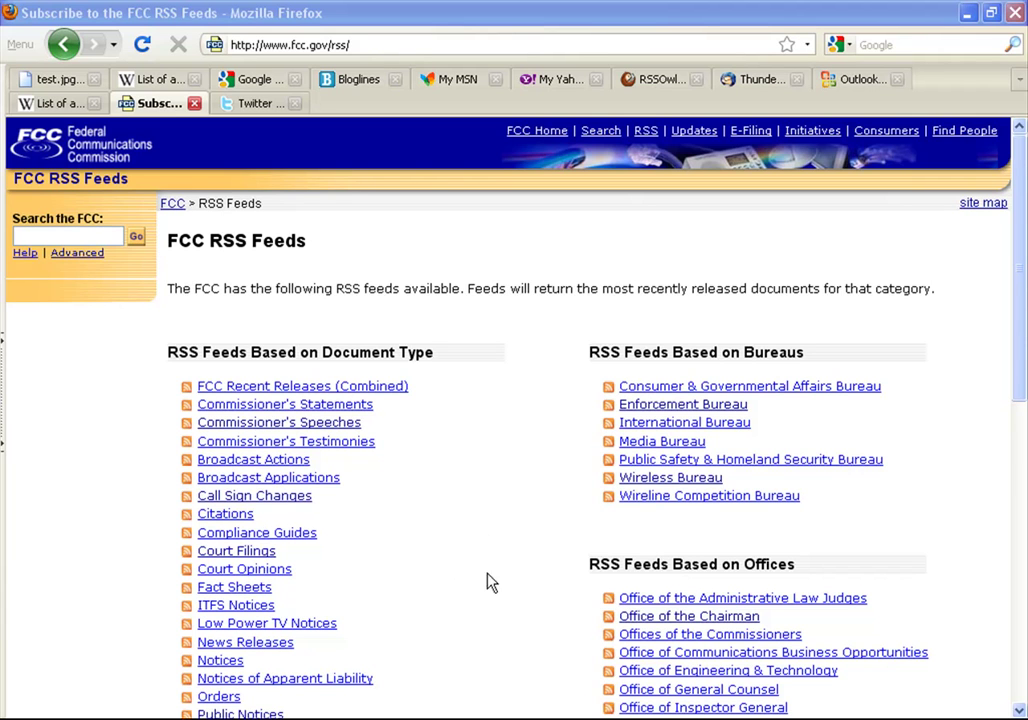
pyautogui.scroll(-2, 472, 563)
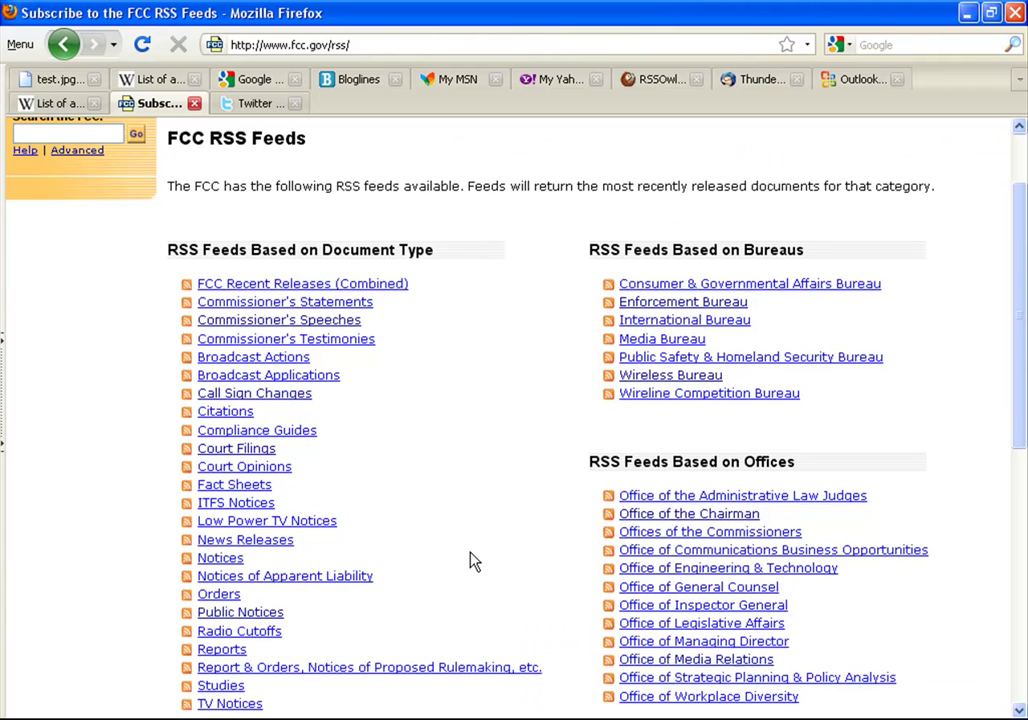
pyautogui.rightClick(244, 612)
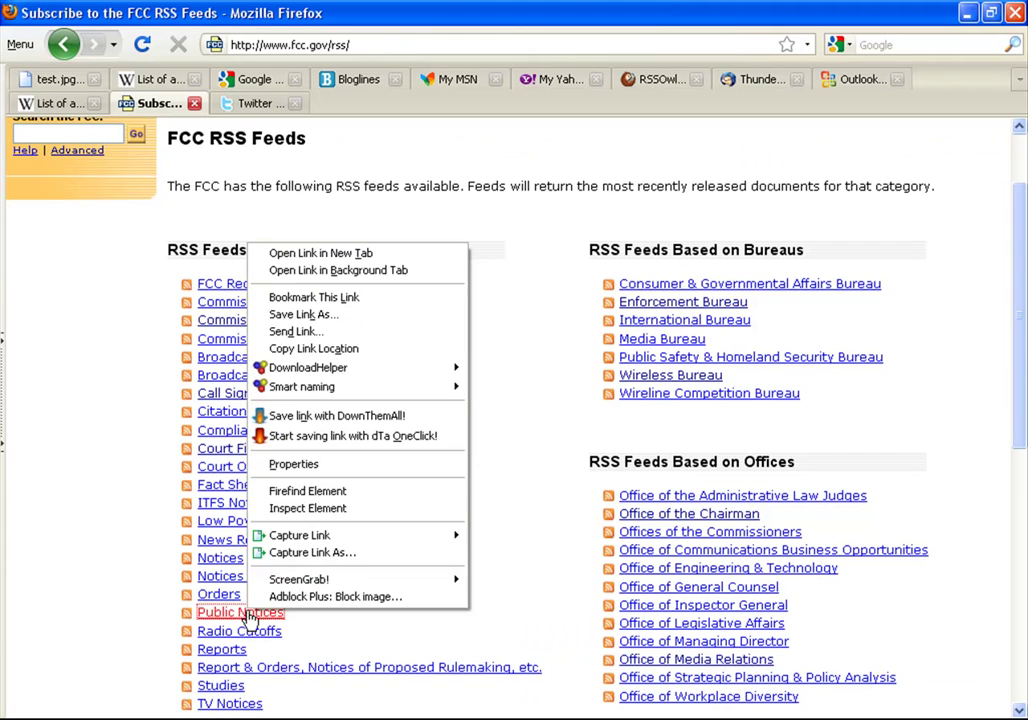
pyautogui.click(424, 350)
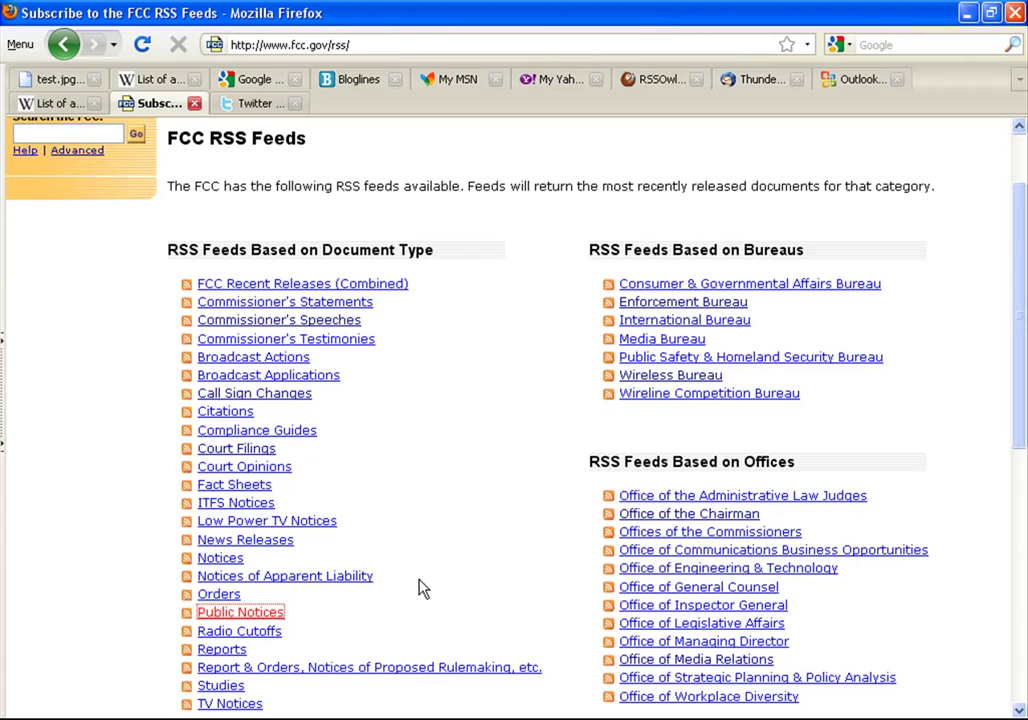
pyautogui.hotkey('alt', 'Tab')
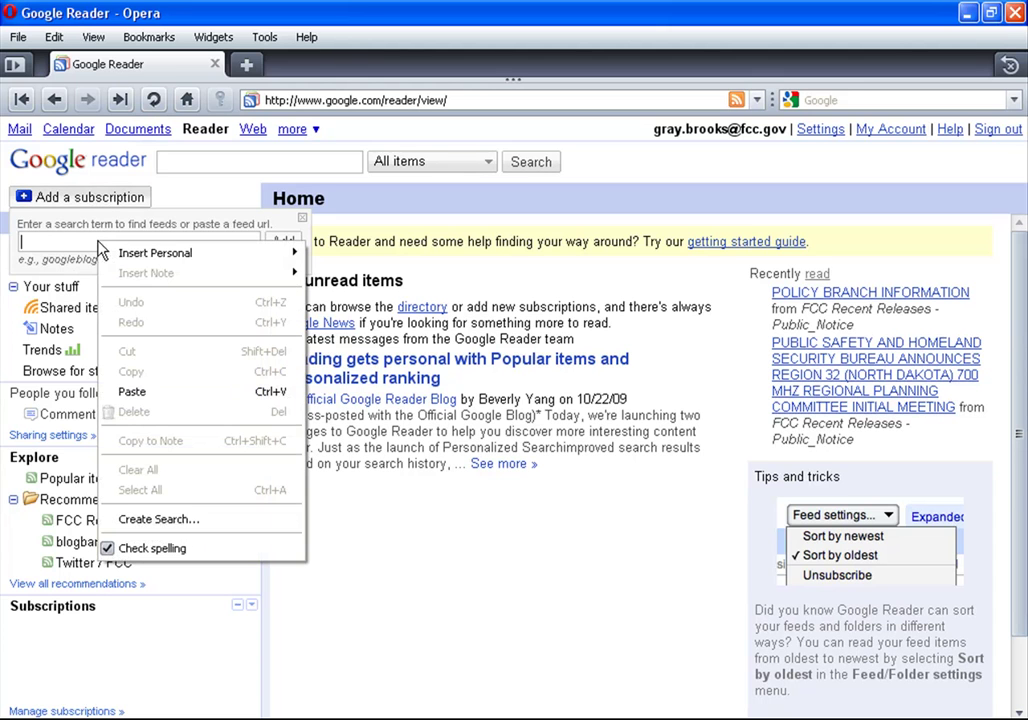
# Step: Paste the Public Notices feed address into Google Reader and add the subscription
pyautogui.click(152, 400)
pyautogui.click(284, 243)
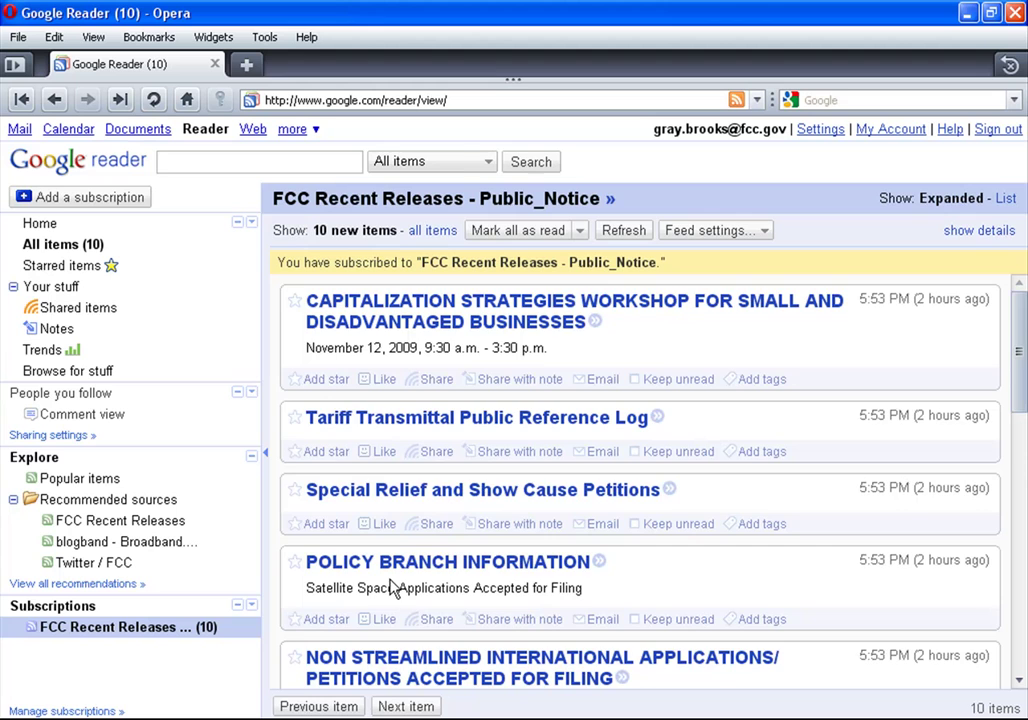
# Step: Scroll through the FCC Recent Releases - Public_Notice items and mark them all as read
pyautogui.scroll(-8, 505, 540)
pyautogui.scroll(-5, 515, 540)
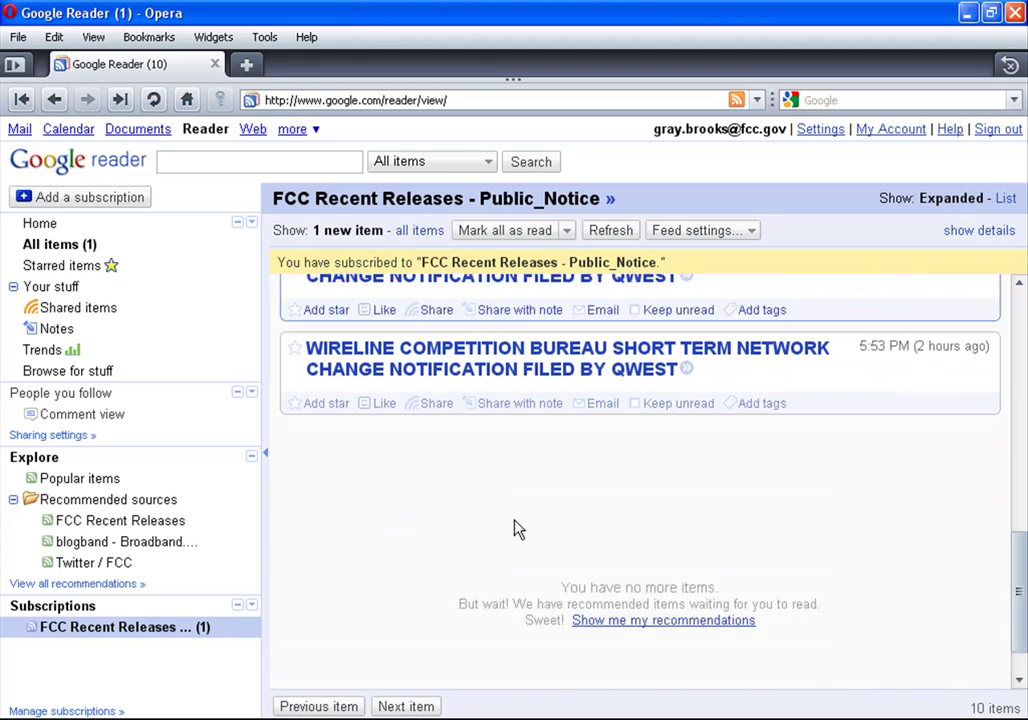
pyautogui.scroll(8, 465, 560)
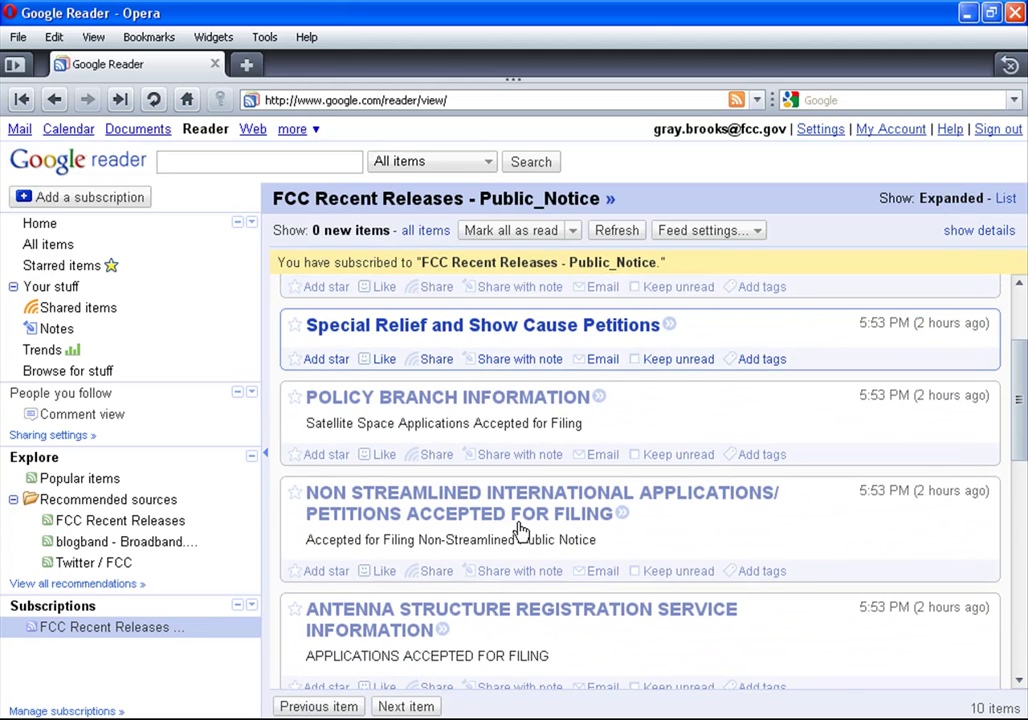
pyautogui.click(495, 235)
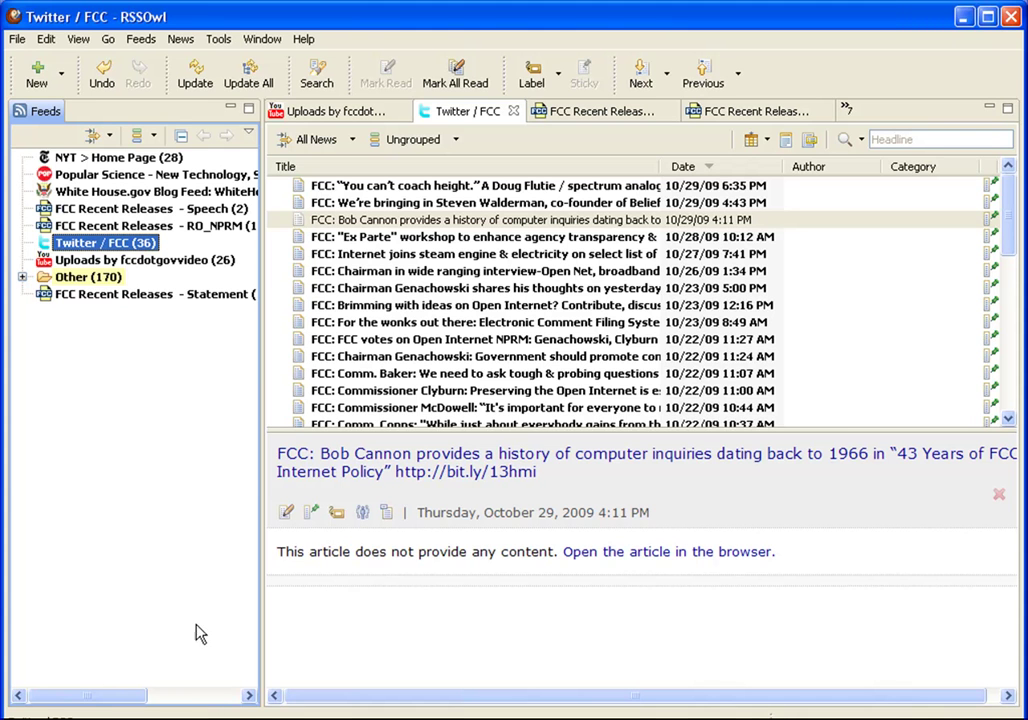
pyautogui.scroll(-5, 455, 355)
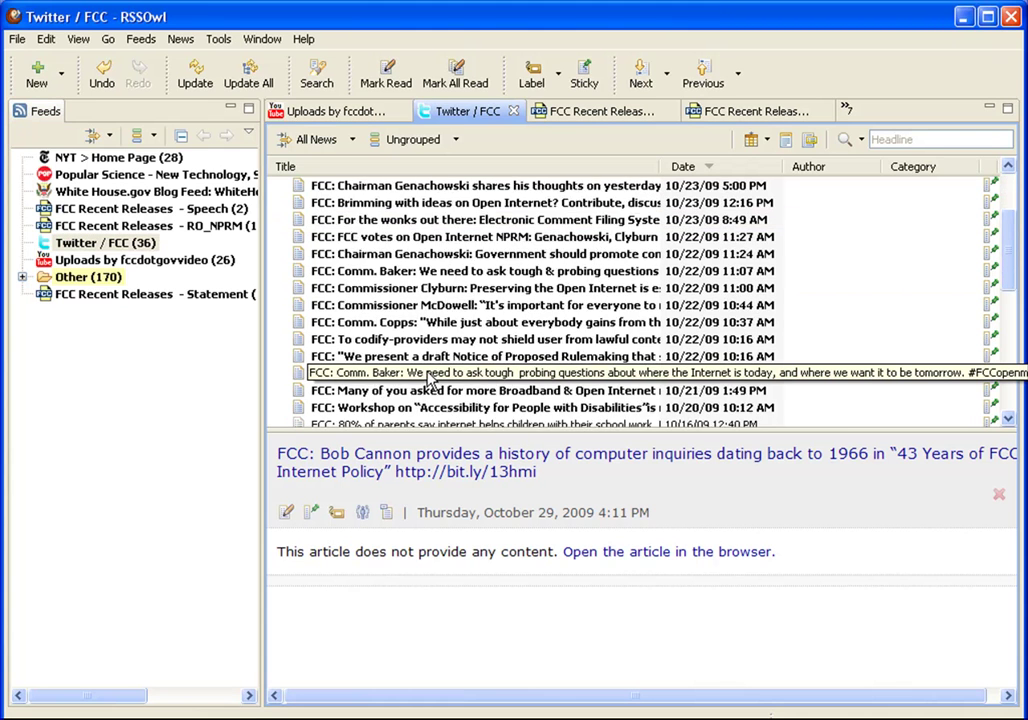
pyautogui.scroll(-4, 440, 378)
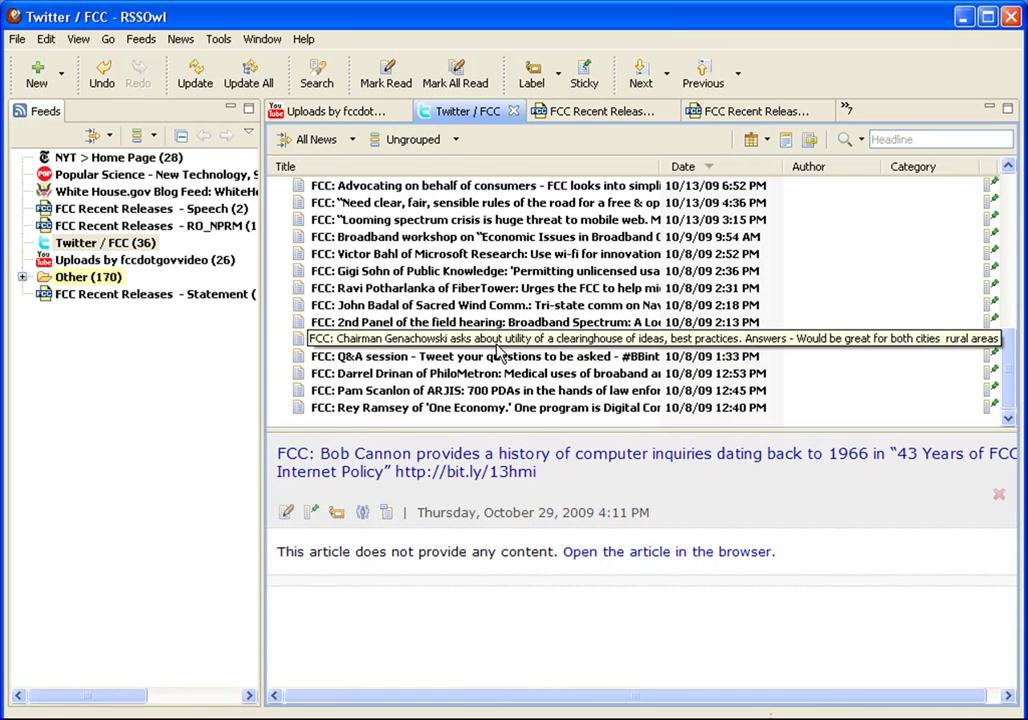
pyautogui.scroll(10, 483, 343)
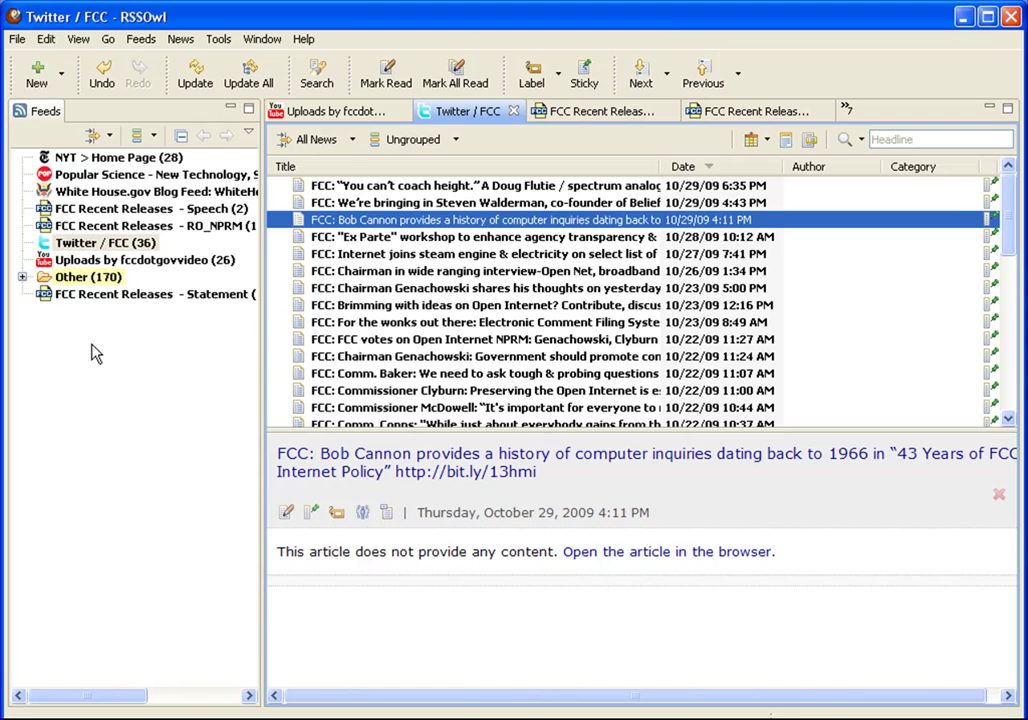
# Step: In Firefox, load nytimes.com in a new tab and scroll through the homepage
pyautogui.click(337, 716)
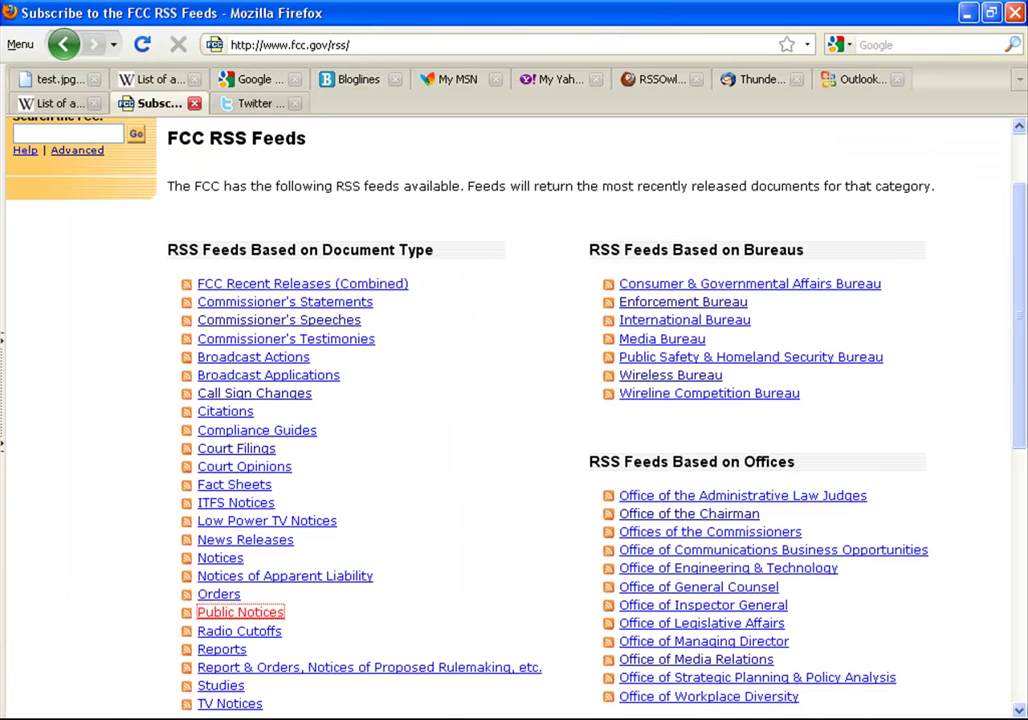
pyautogui.hotkey('ctrl', 't')
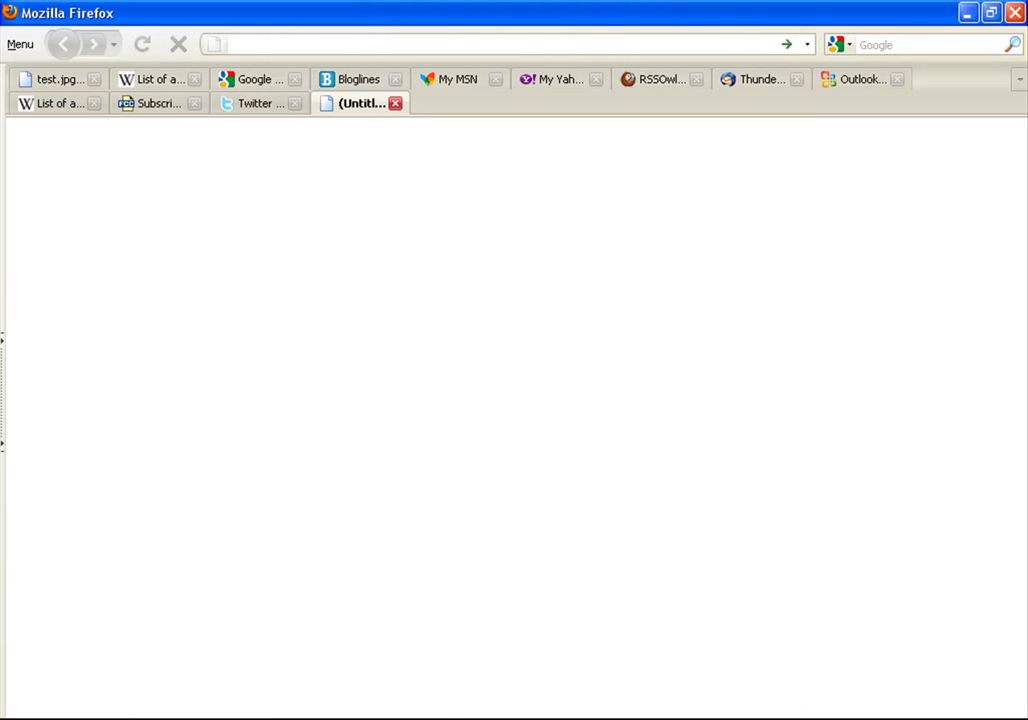
pyautogui.write('nytimes.com')
pyautogui.press('Return')
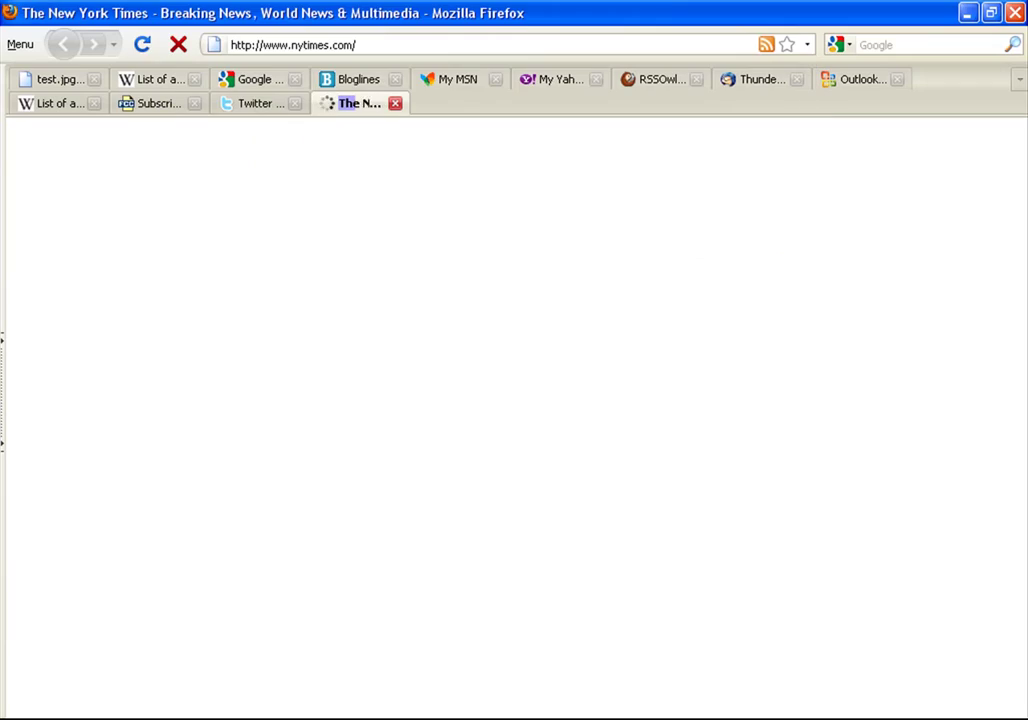
pyautogui.scroll(-8, 650, 490)
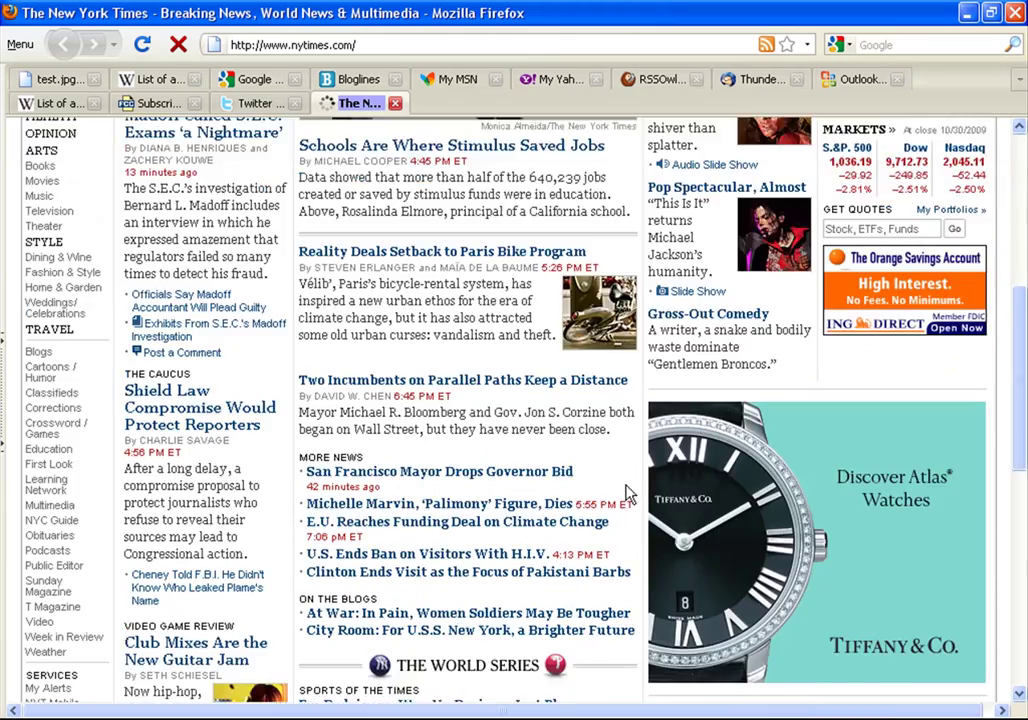
pyautogui.scroll(-15, 628, 494)
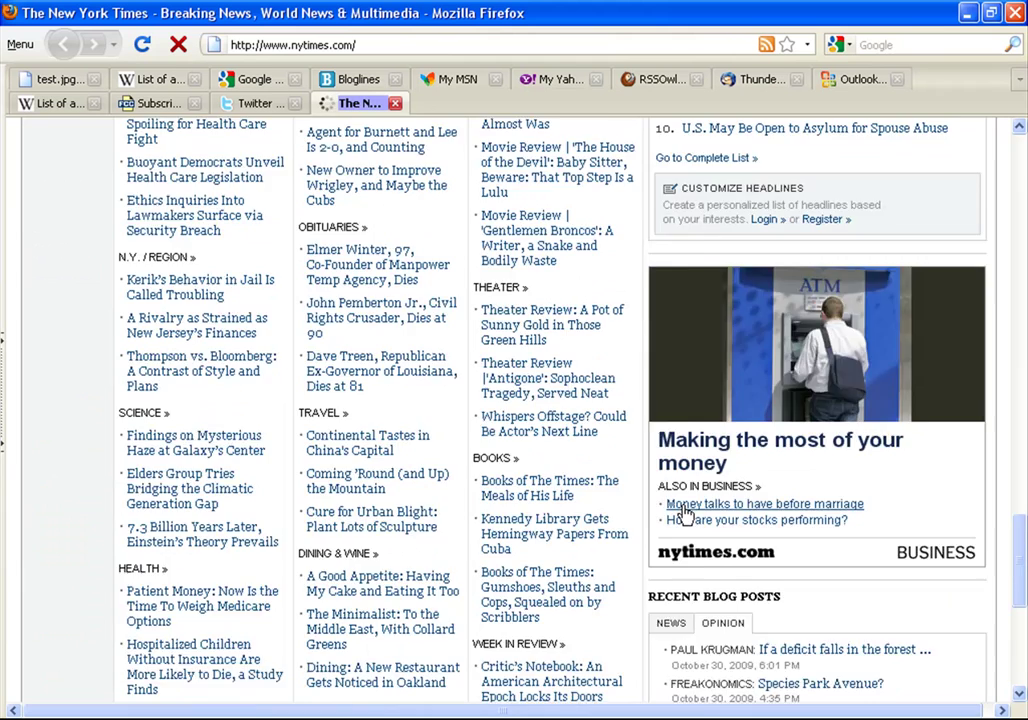
pyautogui.scroll(-10, 683, 513)
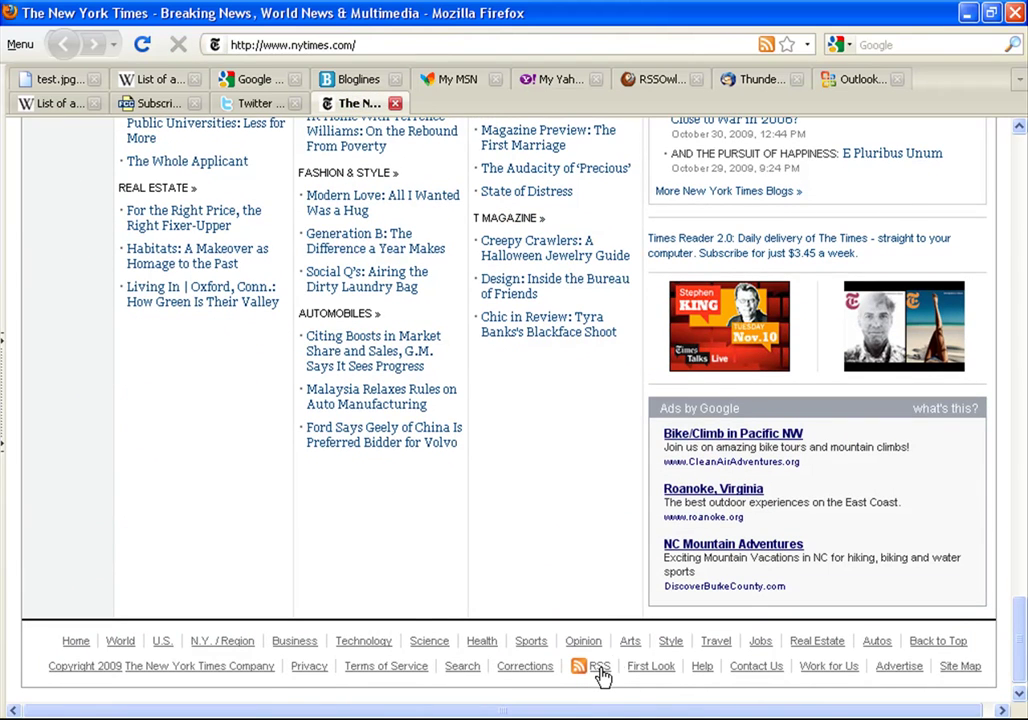
# Step: Load bbc.com in that tab, scroll through it, then return to the FCC tweet tab
pyautogui.hotkey('ctrl', 'l')
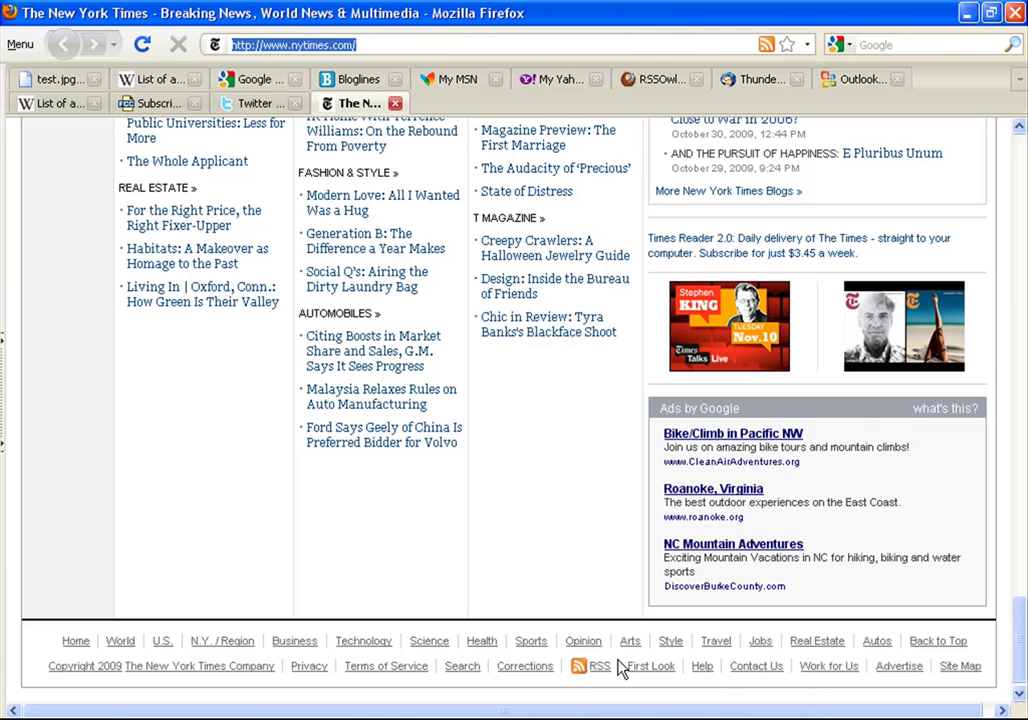
pyautogui.write('bbc.com')
pyautogui.press('Return')
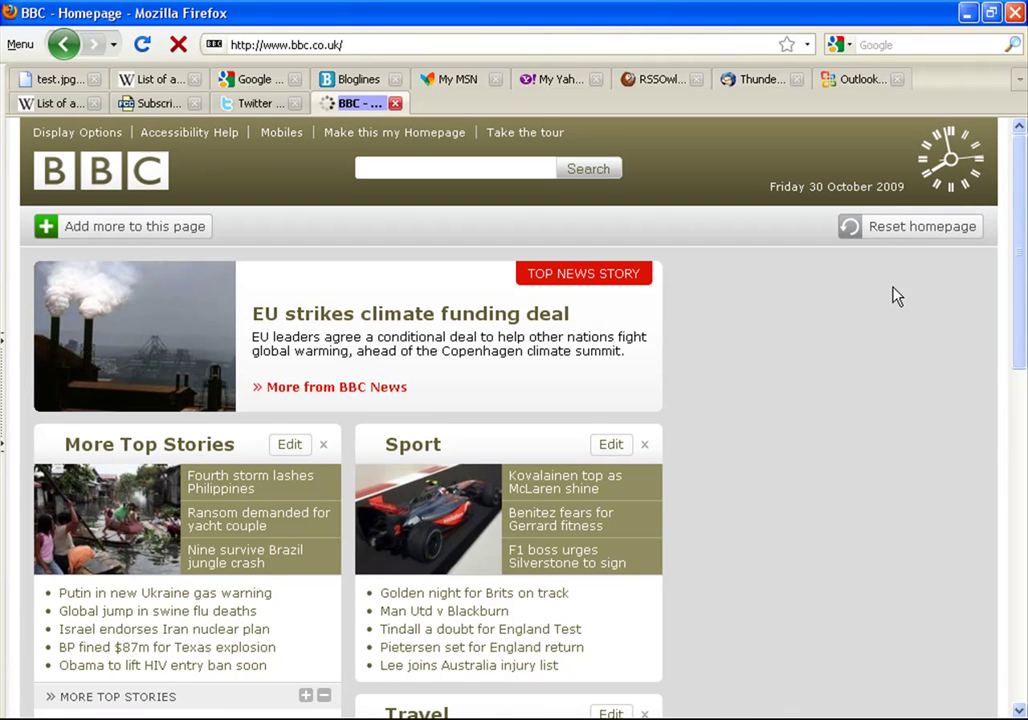
pyautogui.scroll(-4, 1004, 276)
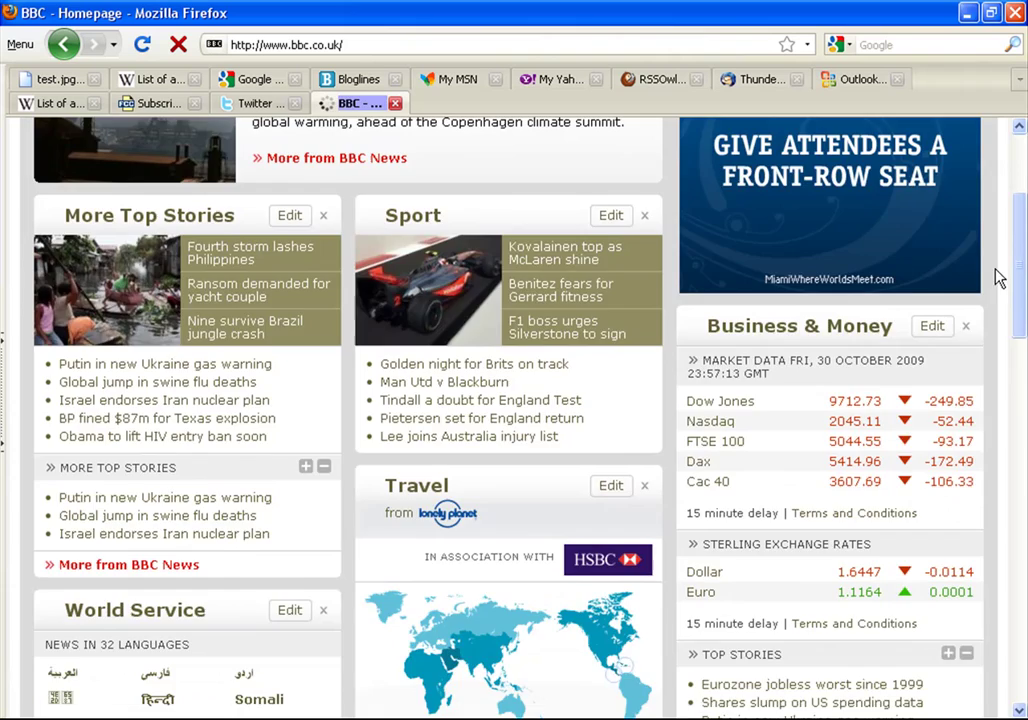
pyautogui.scroll(-20, 985, 310)
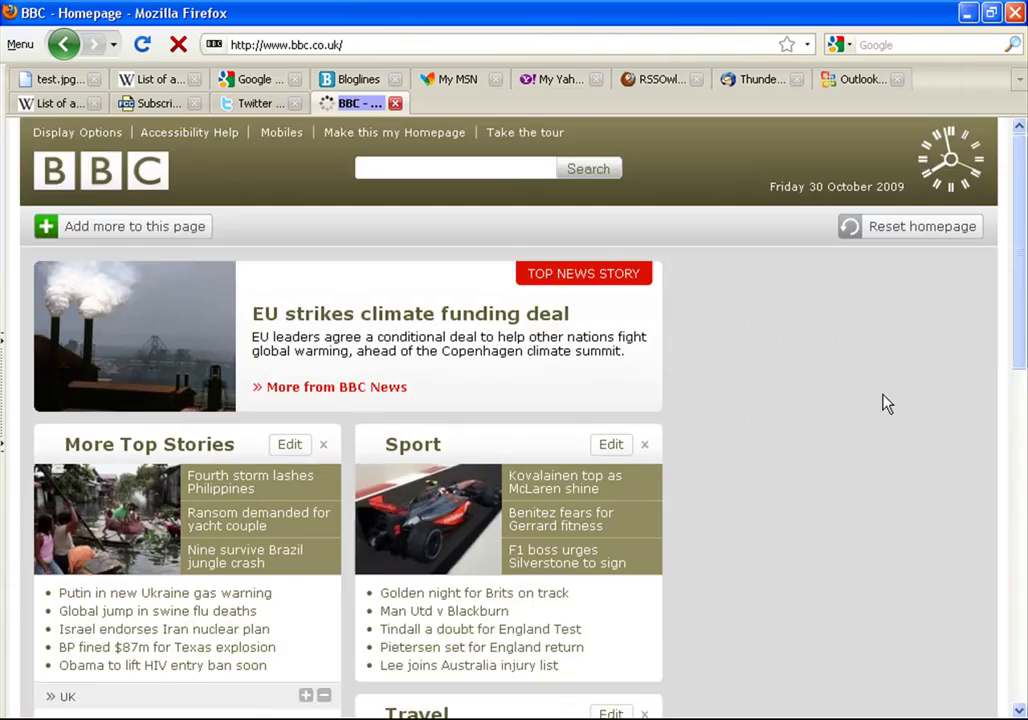
pyautogui.scroll(-10, 884, 420)
pyautogui.scroll(-6, 848, 483)
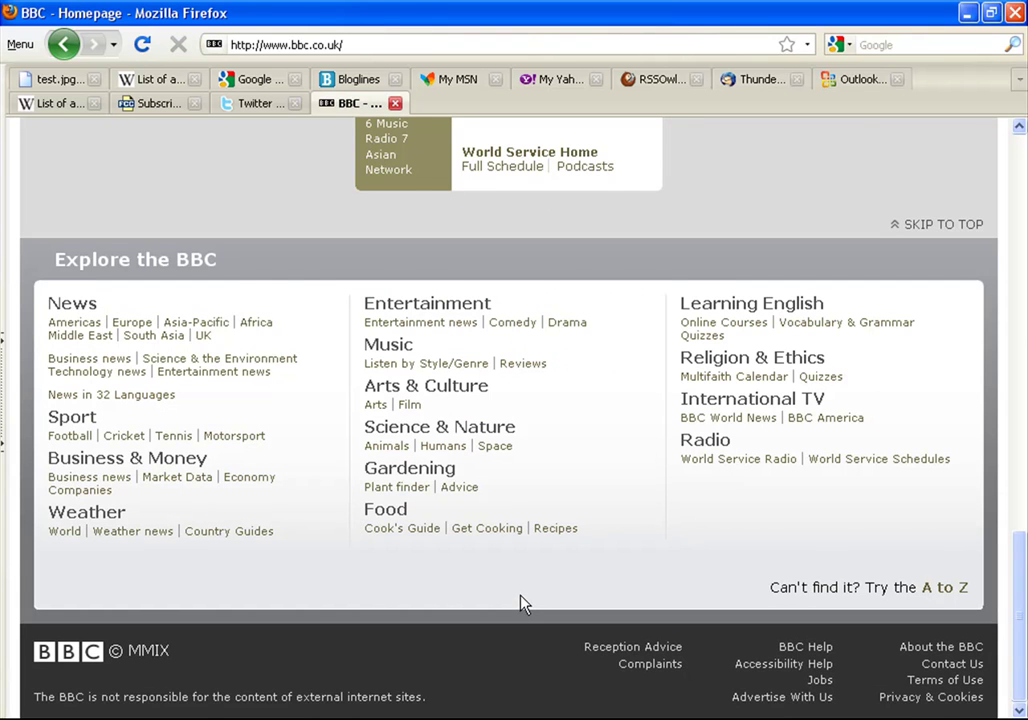
pyautogui.hotkey('ctrl', 'shift', 'Tab')
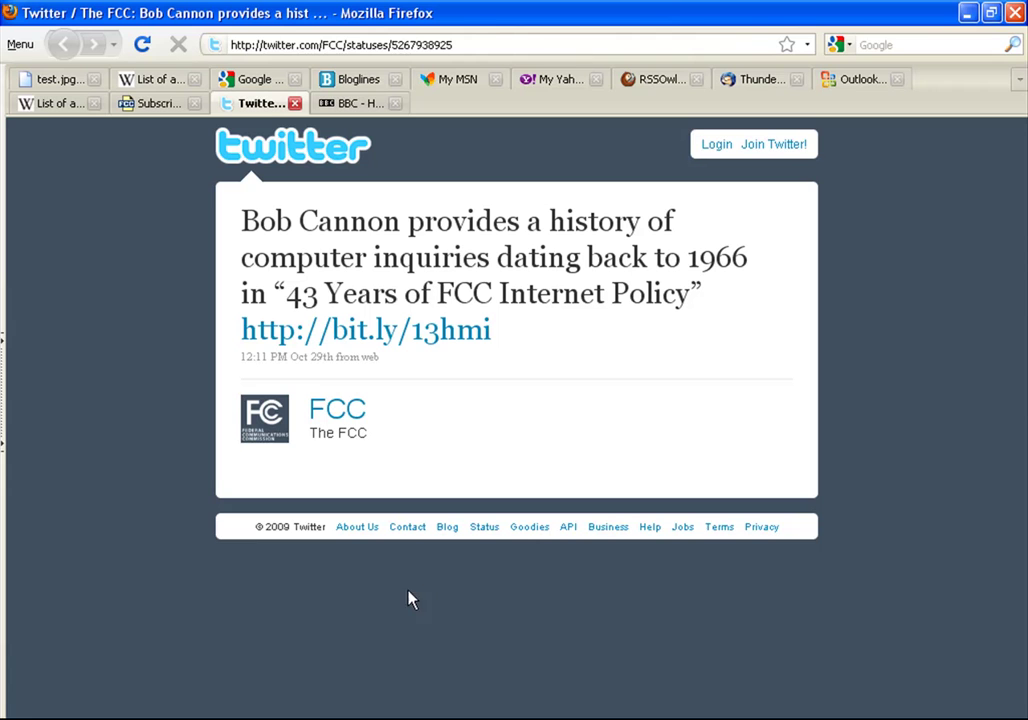
# Step: Glance at the FCC tweet in RSSOwl, then return to Firefox's Subscribe to the FCC RSS Feeds page
pyautogui.hotkey('alt', 'Tab')
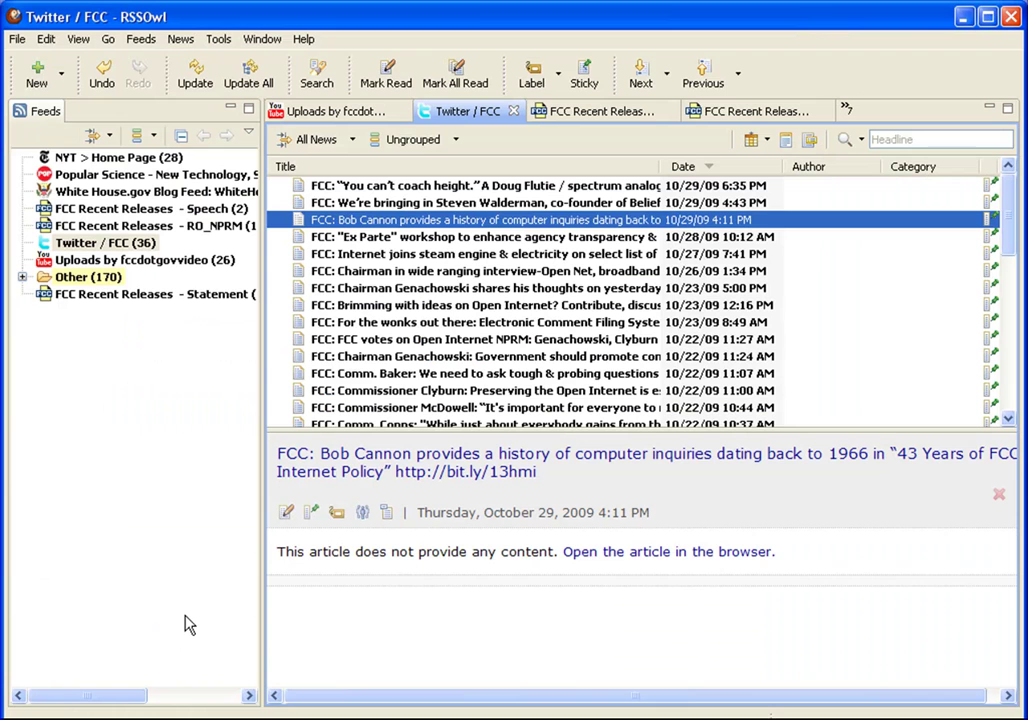
pyautogui.hotkey('alt', 'Tab')
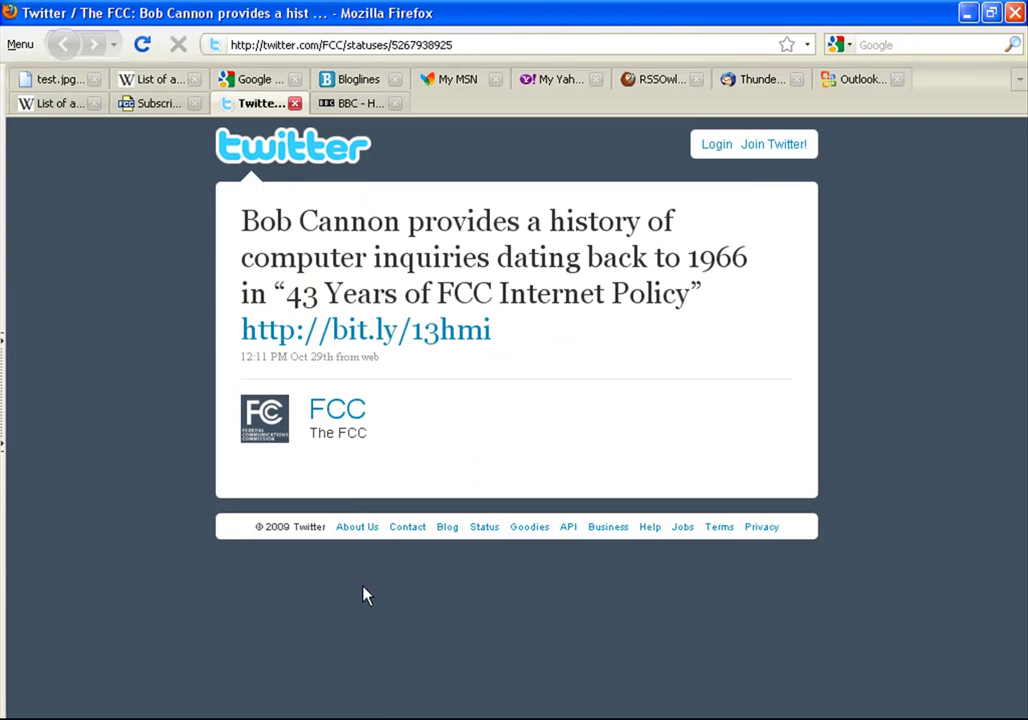
pyautogui.click(145, 102)
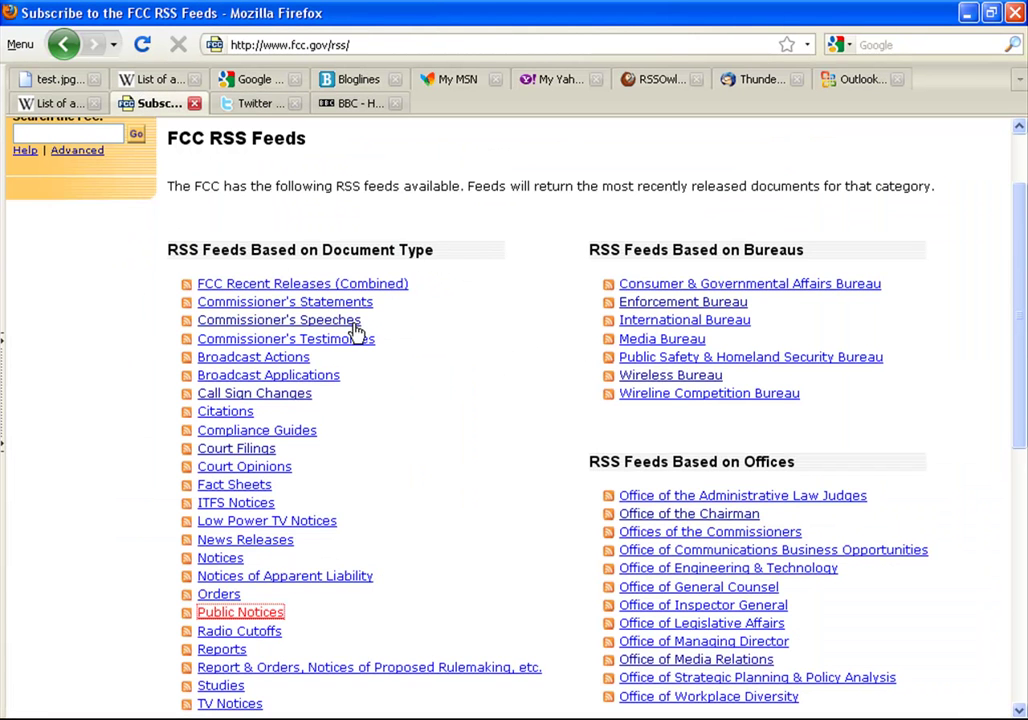
# Step: Open the Commissioner's Statements feed preview and review its reader choices, keeping Live Bookmarks
pyautogui.click(325, 305)
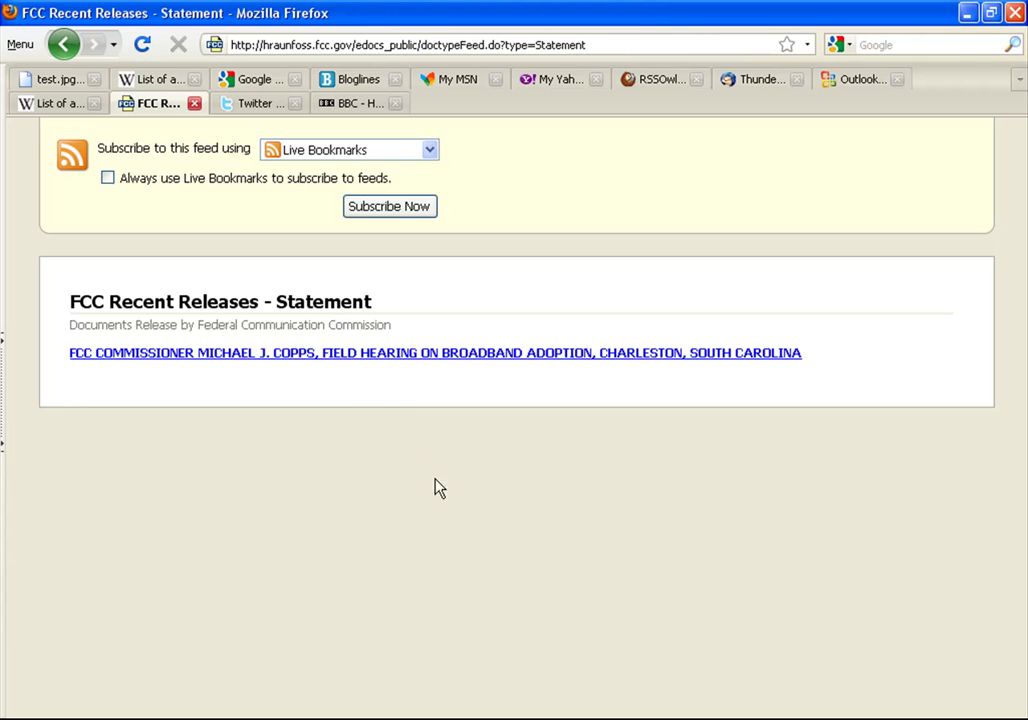
pyautogui.click(391, 151)
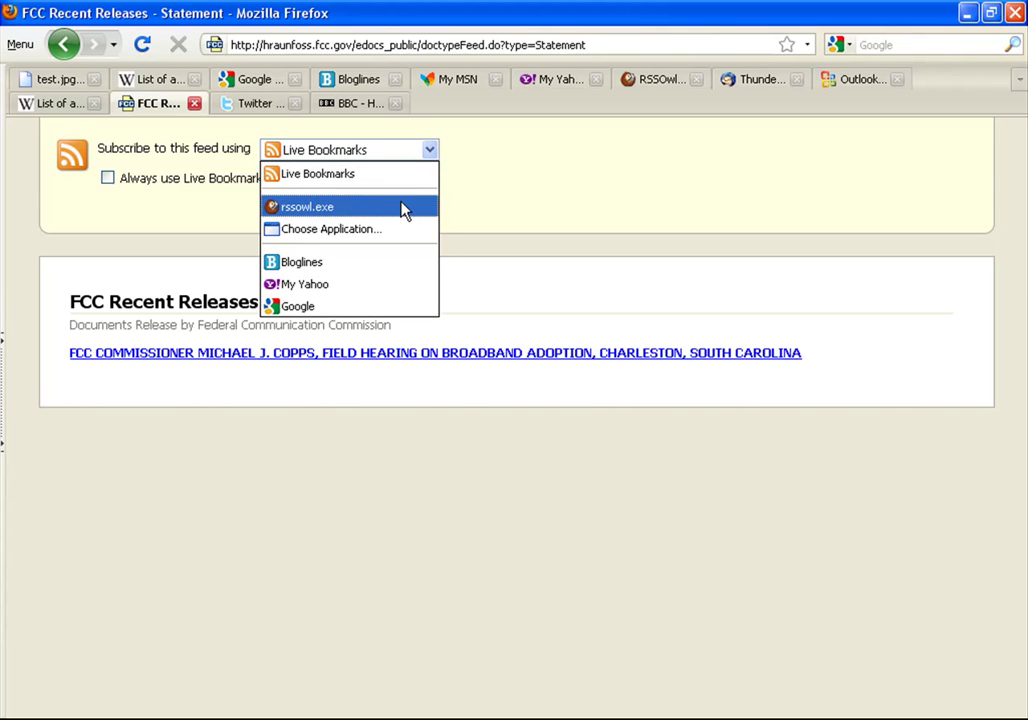
pyautogui.click(520, 210)
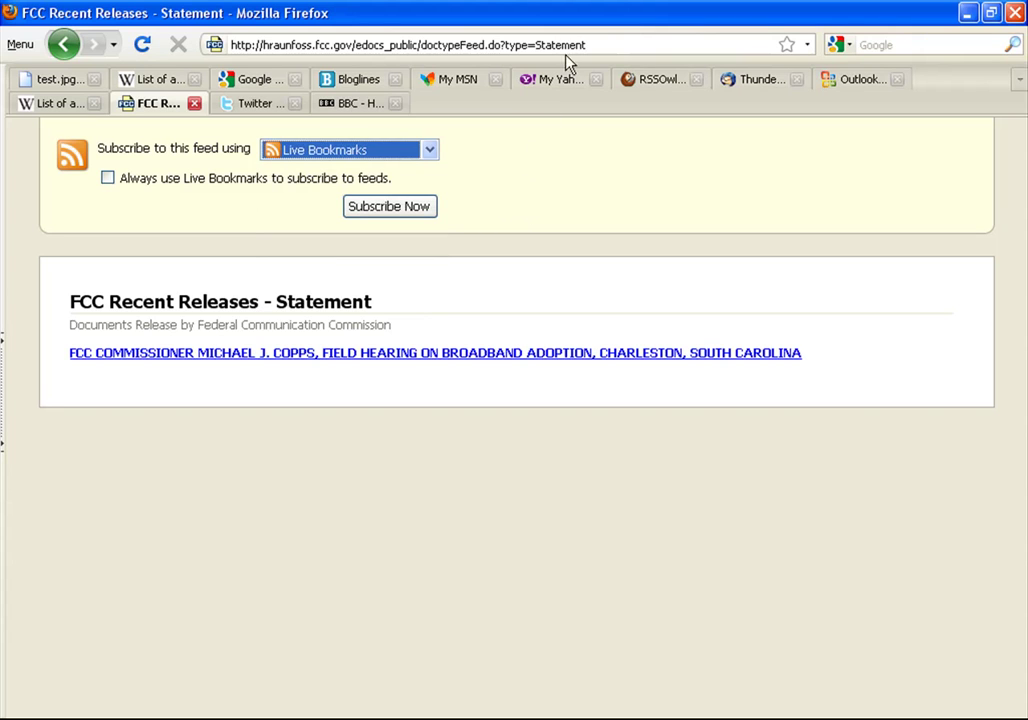
# Step: Cut the Statement feed address from Firefox's address bar and switch to Opera
pyautogui.moveTo(590, 45); pyautogui.dragTo(112, 28)
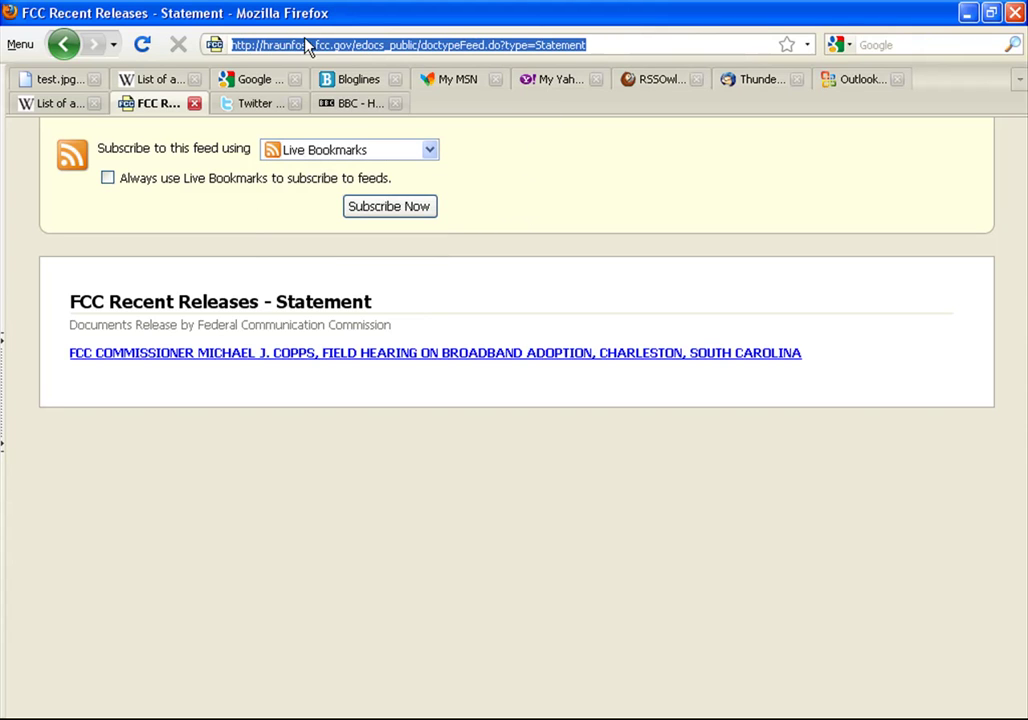
pyautogui.rightClick(357, 42)
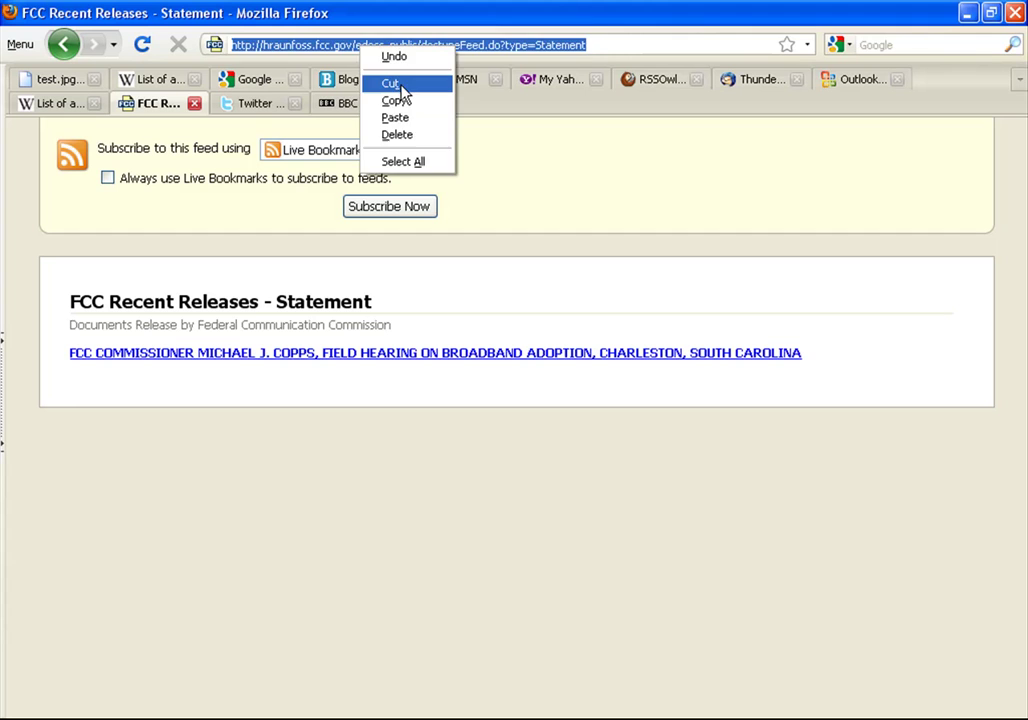
pyautogui.click(402, 86)
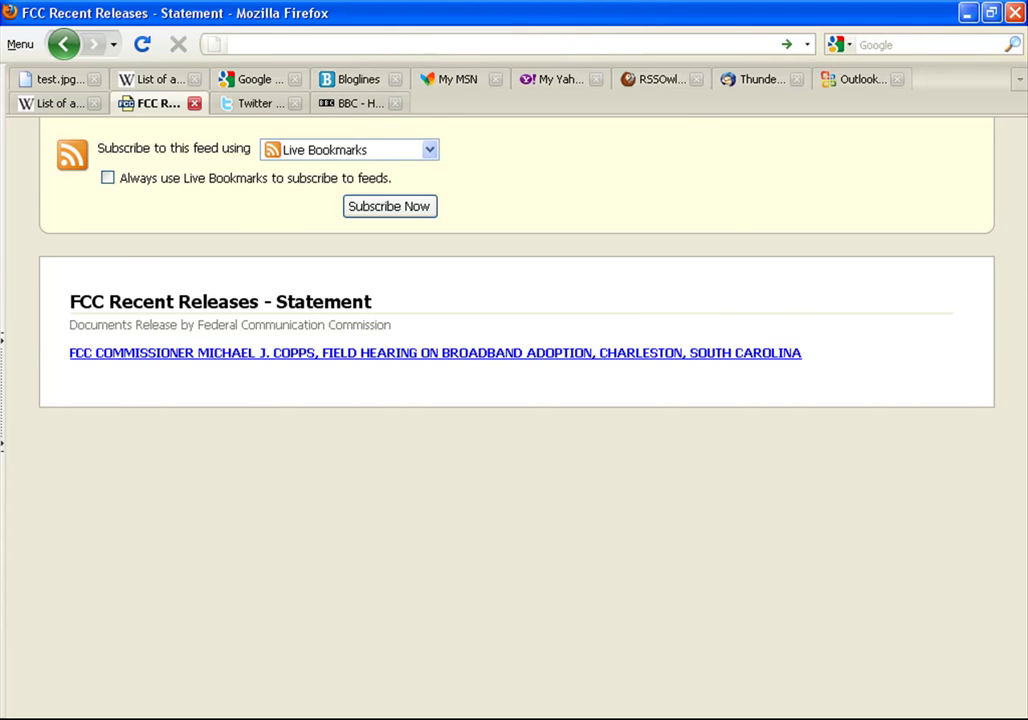
pyautogui.hotkey('alt', 'Tab')
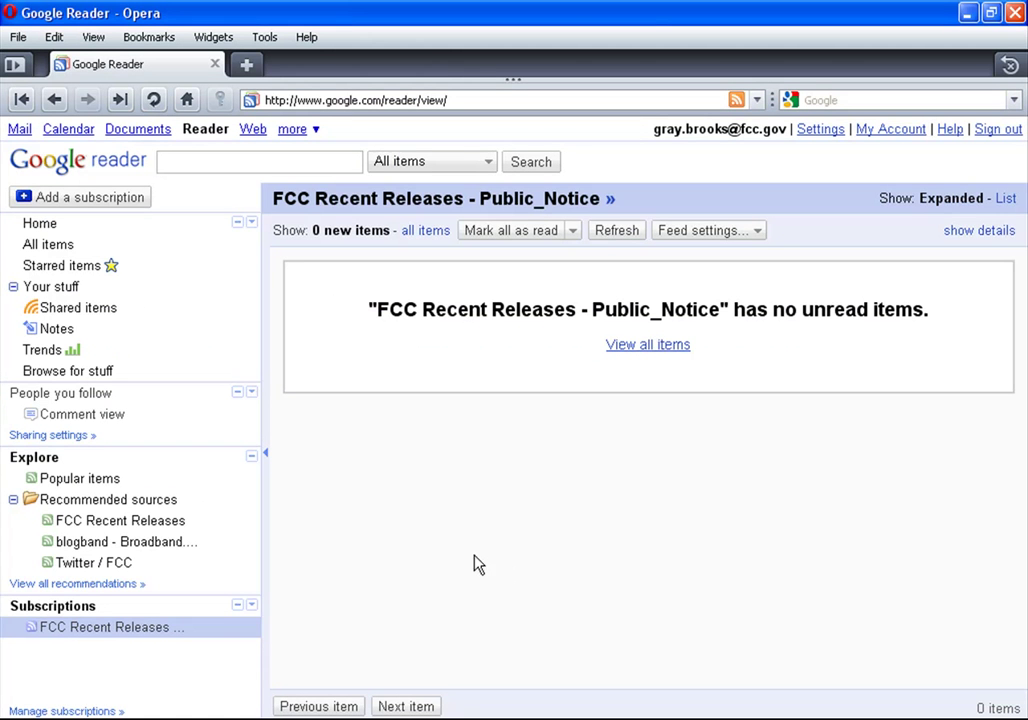
# Step: Paste the Statement feed address into a new Opera tab to preview it, then switch to Internet Explorer
pyautogui.hotkey('ctrl', 't')
pyautogui.hotkey('ctrl', 'v')
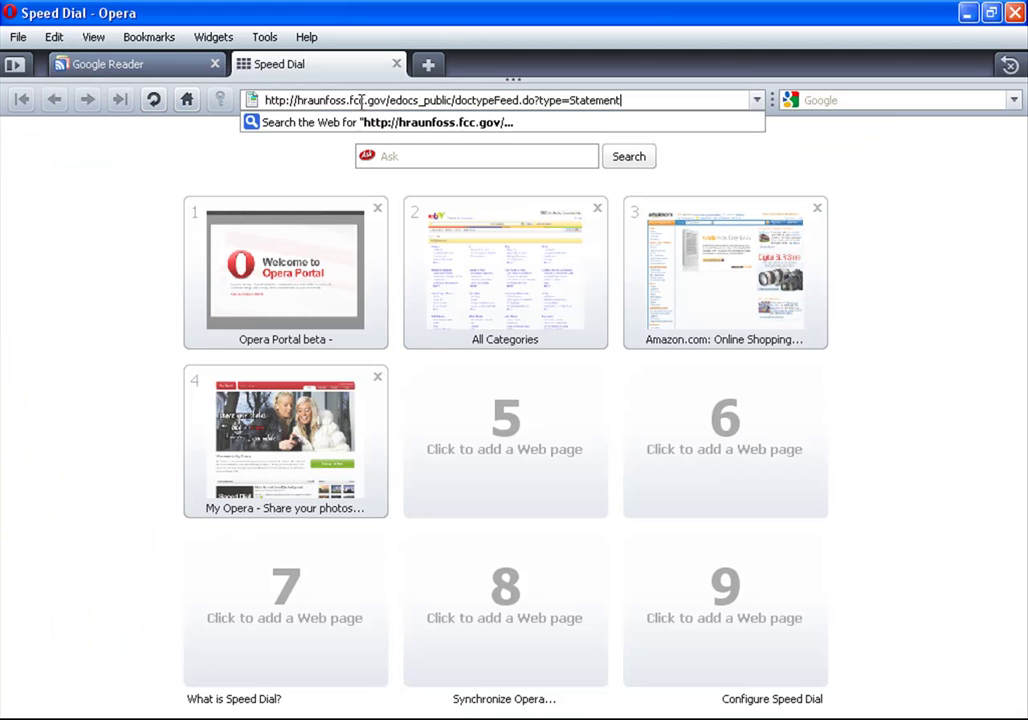
pyautogui.press('Return')
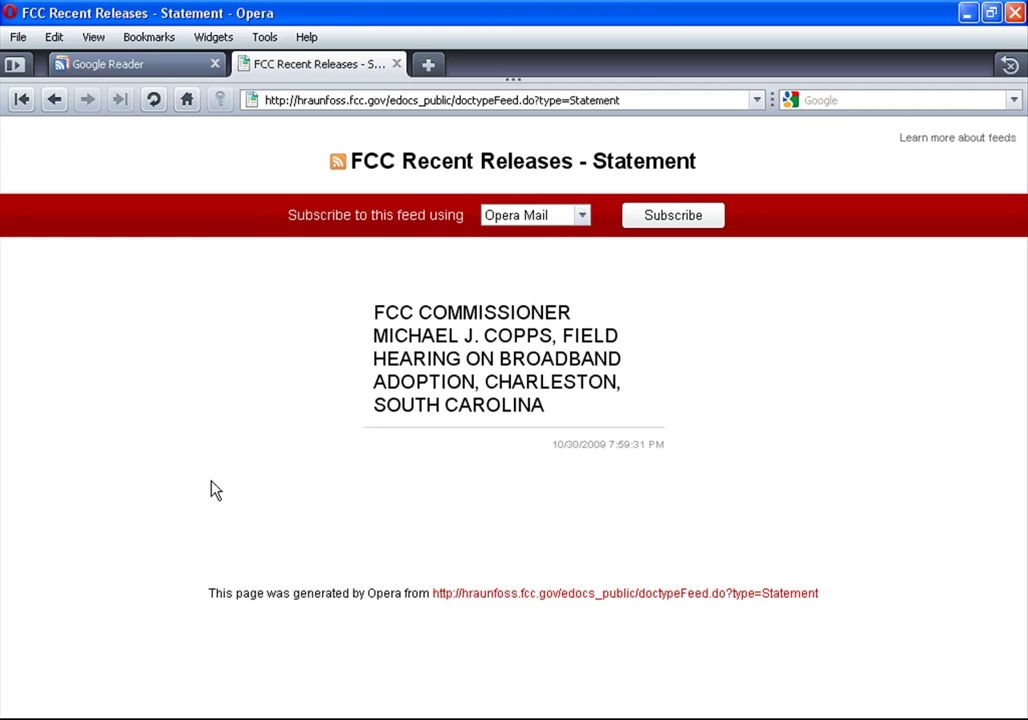
pyautogui.hotkey('alt', 'Tab')
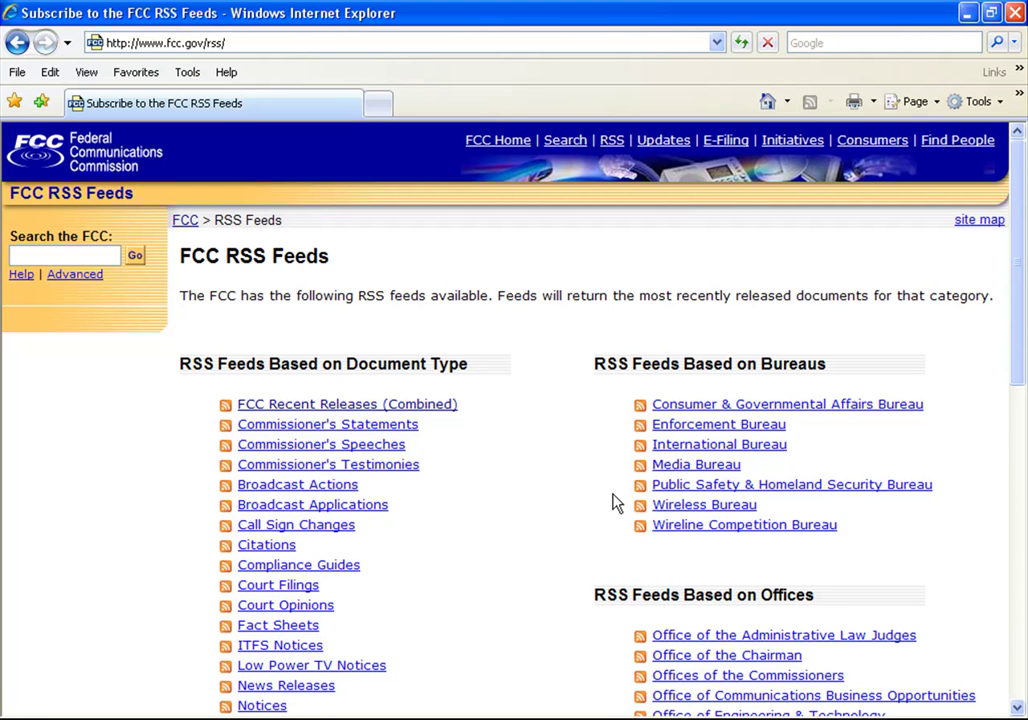
# Step: Open the Commissioner's Statements feed from Internet Explorer's FCC RSS Feeds list
pyautogui.click(382, 425)
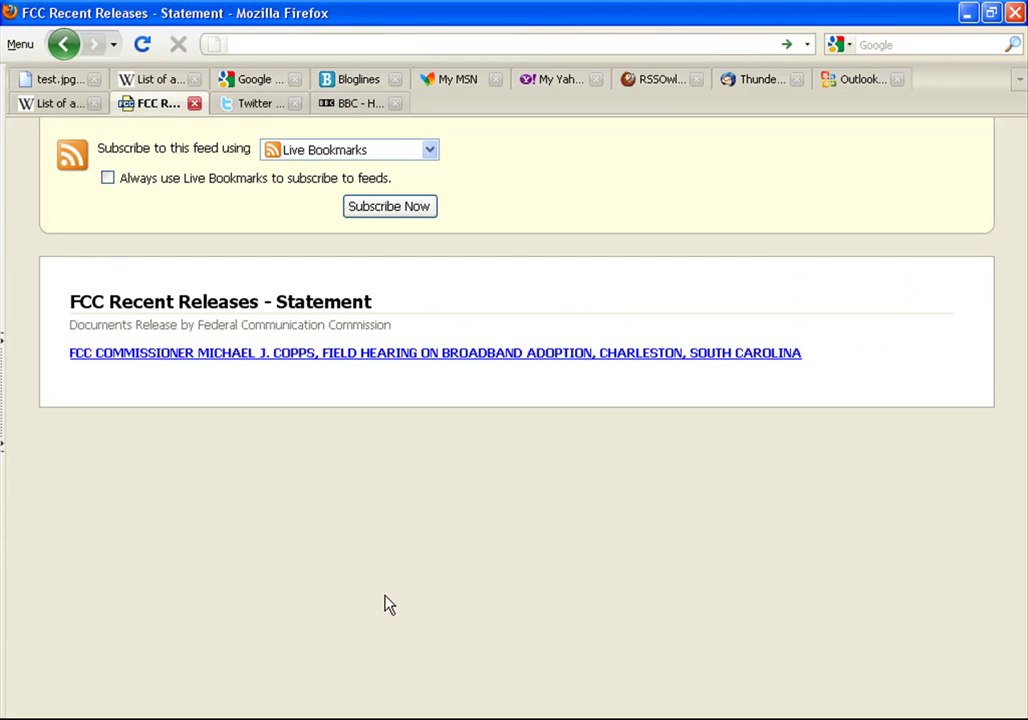
# Step: Go back to the FCC RSS Feeds page and copy the Commissioner's Testimonies feed link
pyautogui.click(62, 44)
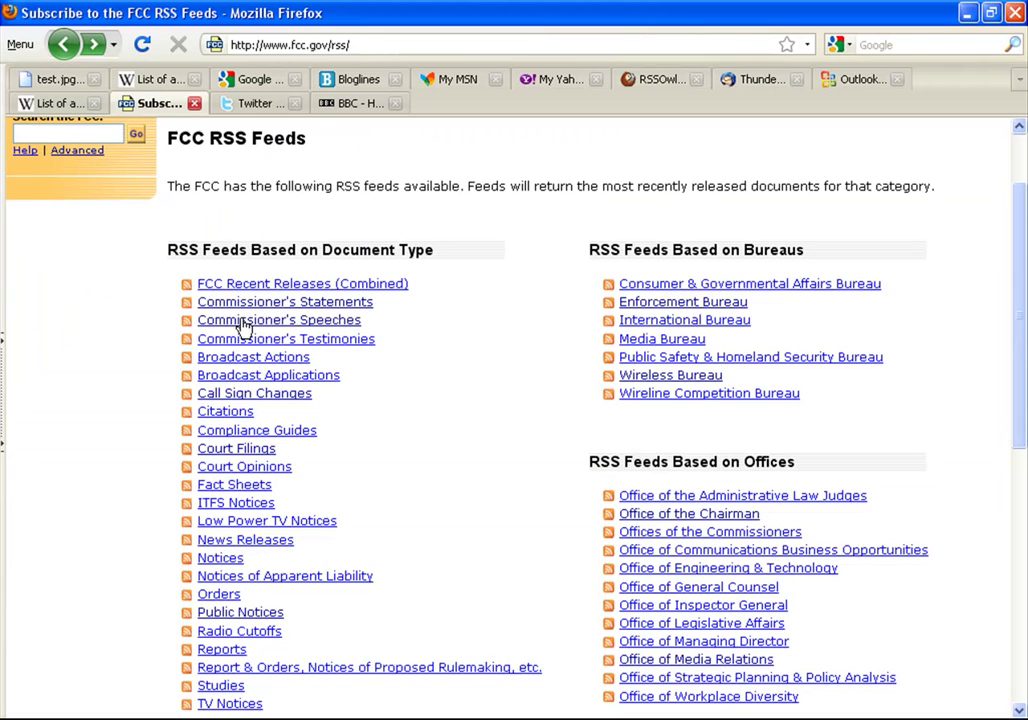
pyautogui.rightClick(298, 343)
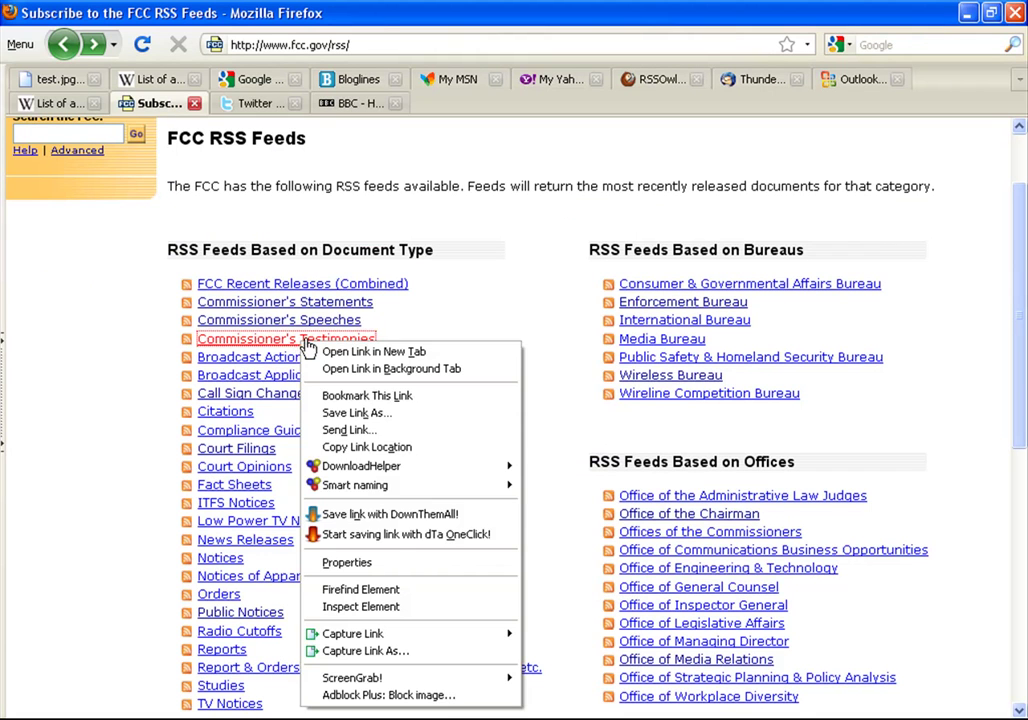
pyautogui.click(374, 449)
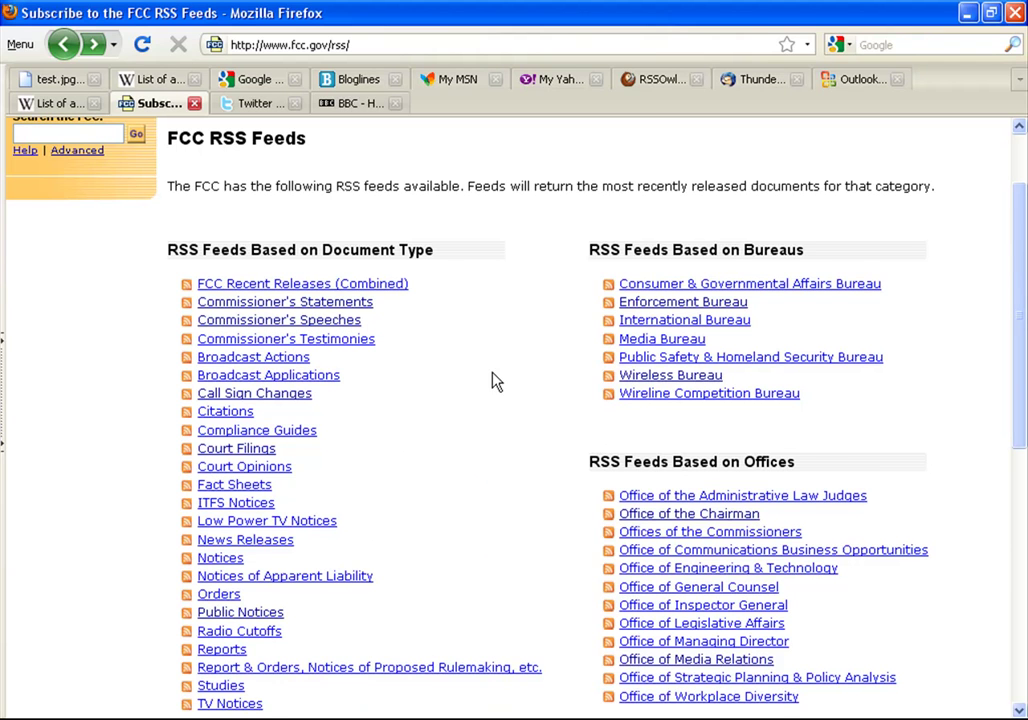
# Step: Load blog.broadband.gov from the address-bar suggestion for 'blog'
pyautogui.scroll(2, 493, 375)
pyautogui.hotkey('ctrl', 'l')
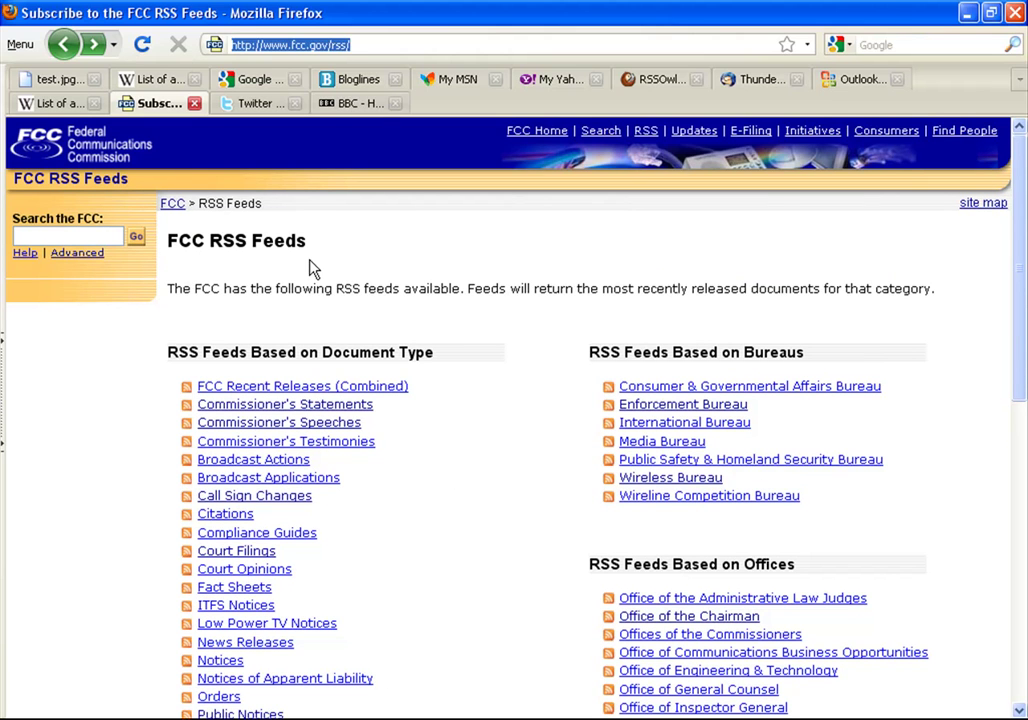
pyautogui.write('blog')
pyautogui.press('Down')
pyautogui.press('Return')
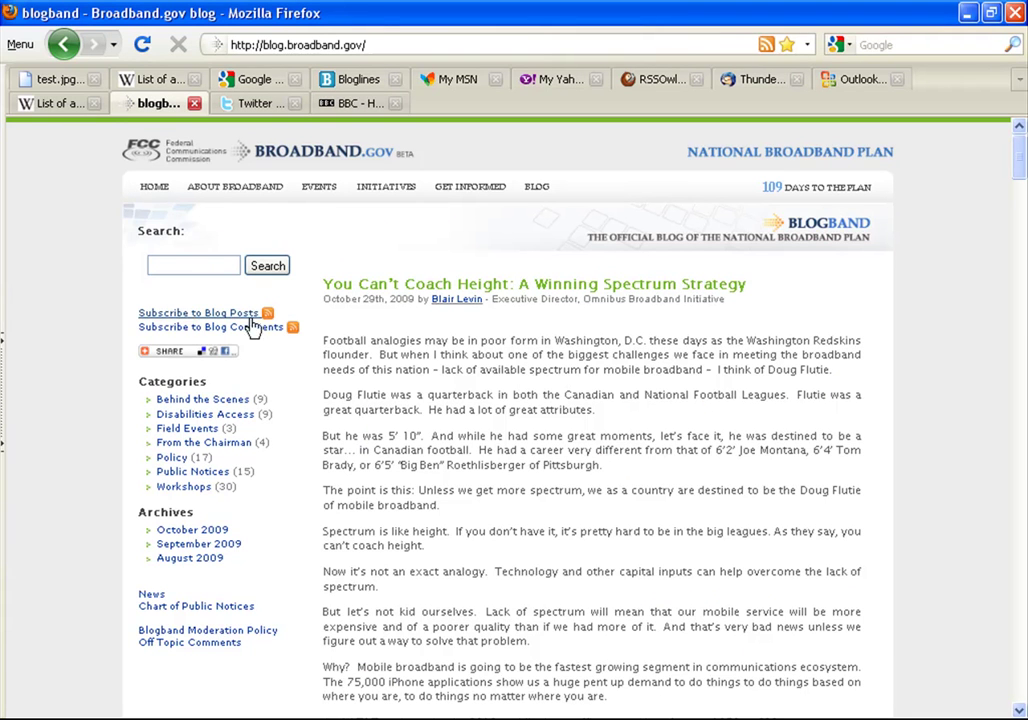
# Step: Load openinternet.gov, open its blog, and copy the Subscribe to Blog Comments feed link
pyautogui.hotkey('ctrl', 'l')
pyautogui.write('openinter')
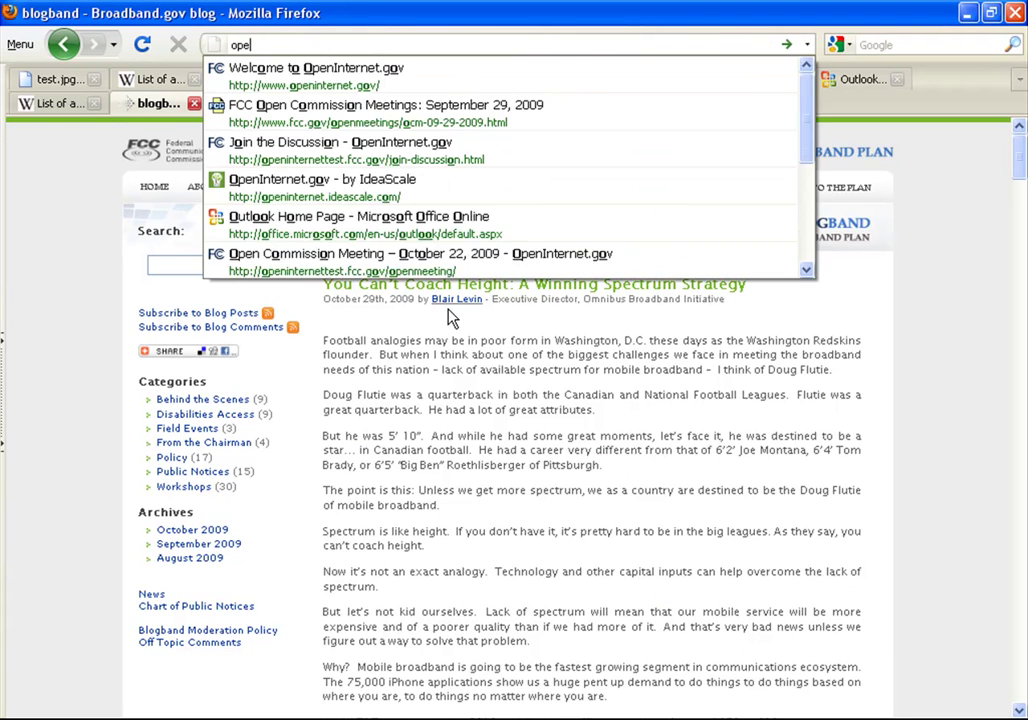
pyautogui.press('Down')
pyautogui.press('Down')
pyautogui.press('Return')
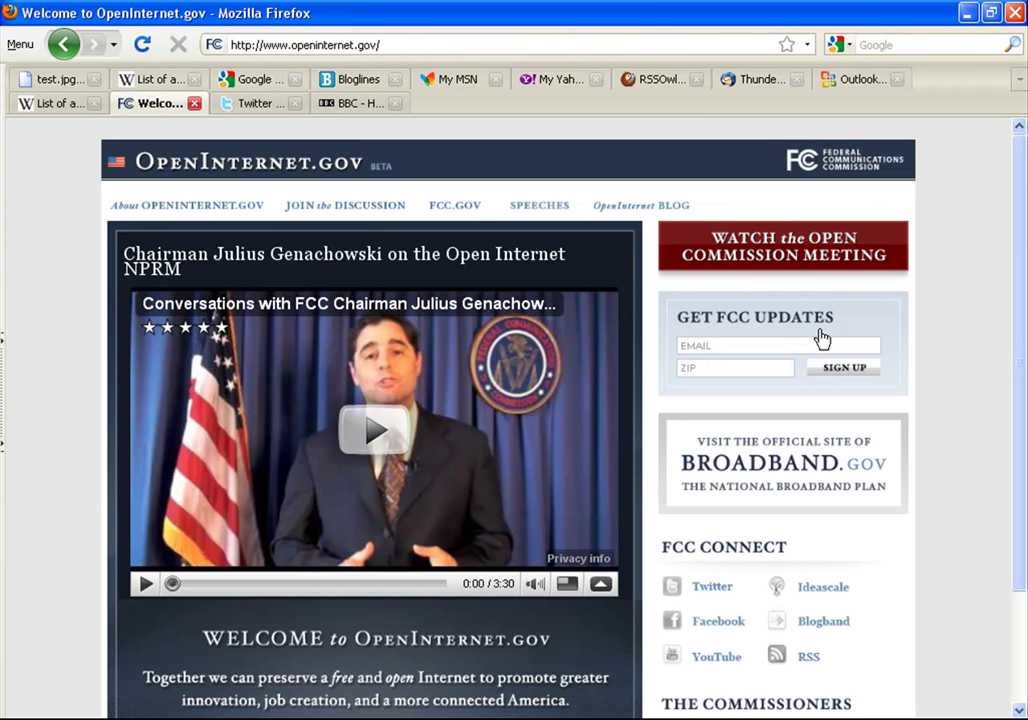
pyautogui.click(620, 212)
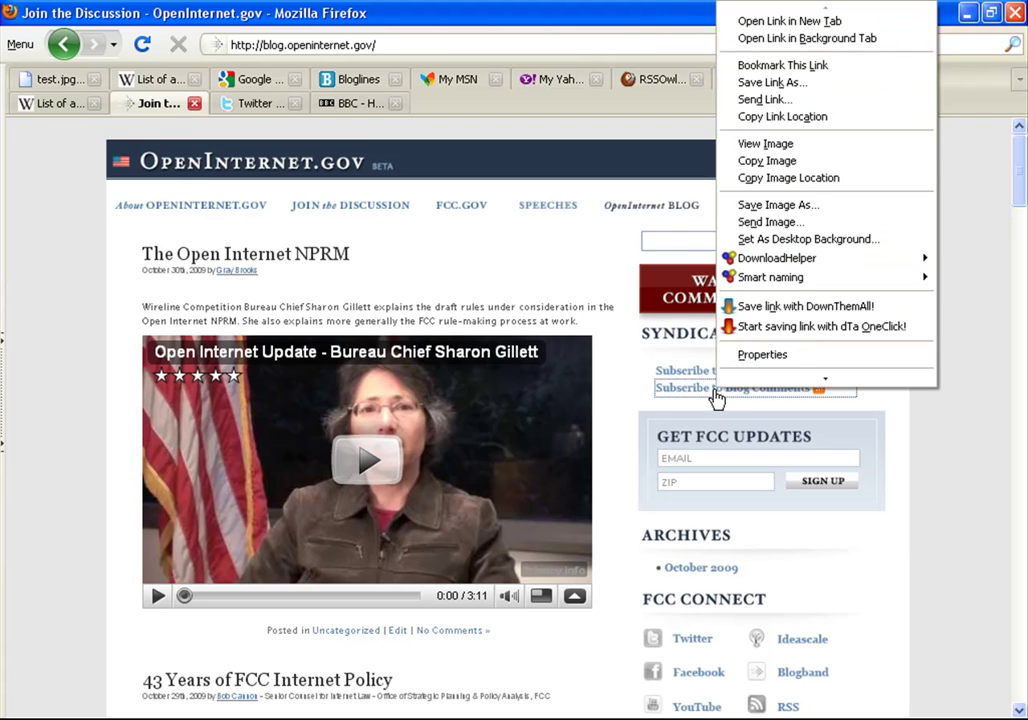
pyautogui.click(853, 104)
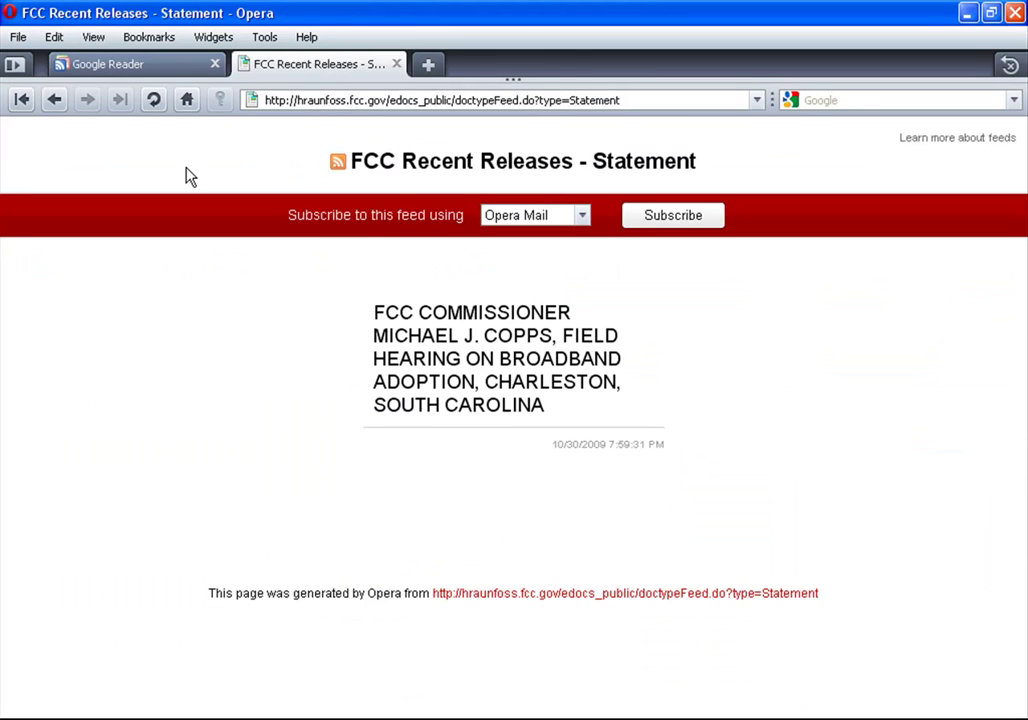
# Step: Add the pasted Open Internet comments feed in Google Reader, mark it all read, then return to Firefox
pyautogui.click(150, 64)
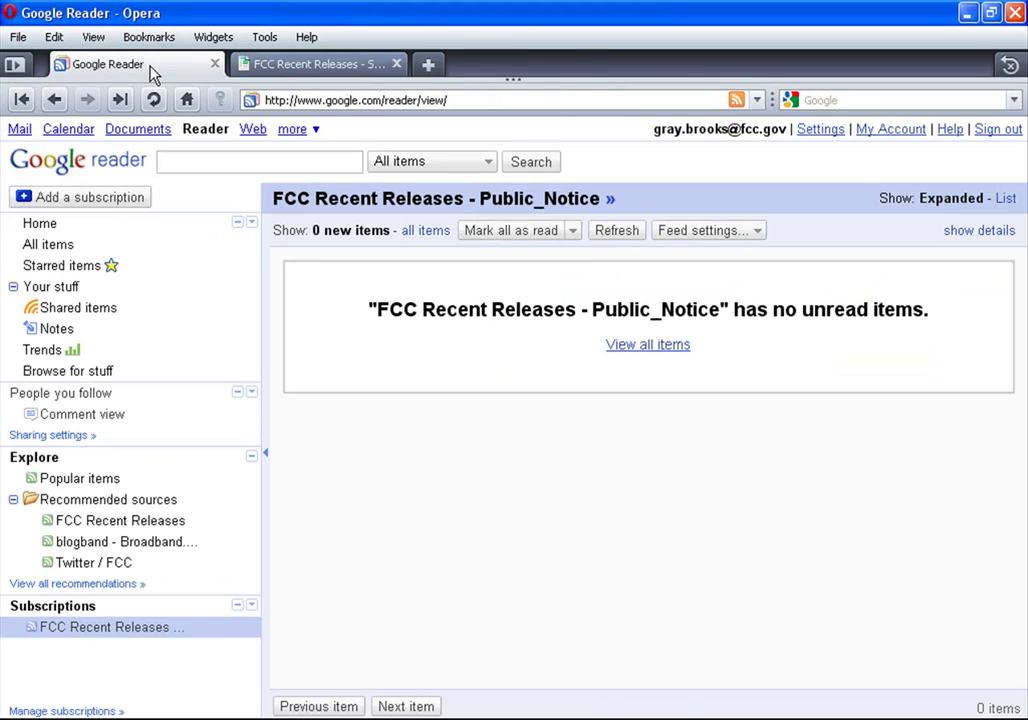
pyautogui.click(100, 197)
pyautogui.hotkey('ctrl', 'v')
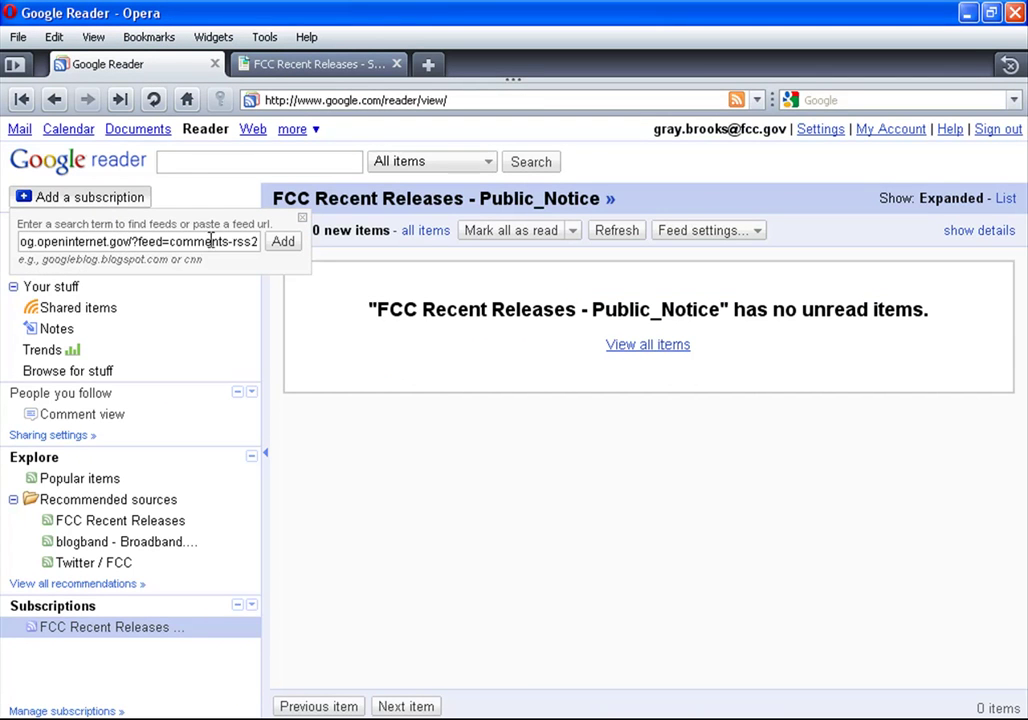
pyautogui.click(282, 241)
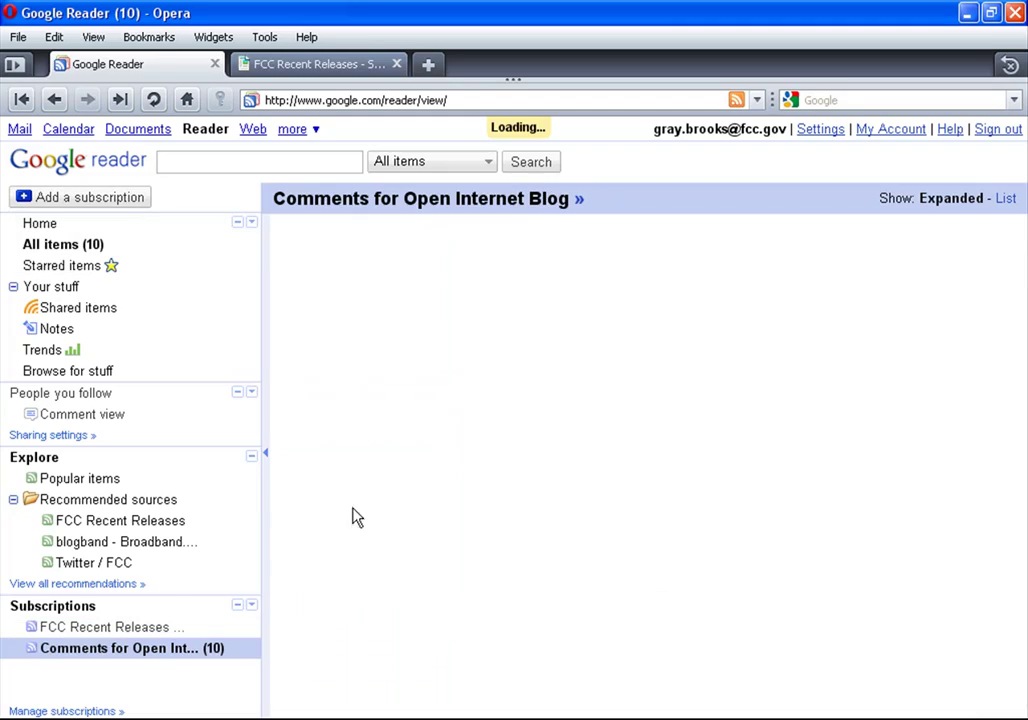
pyautogui.scroll(-15, 404, 453)
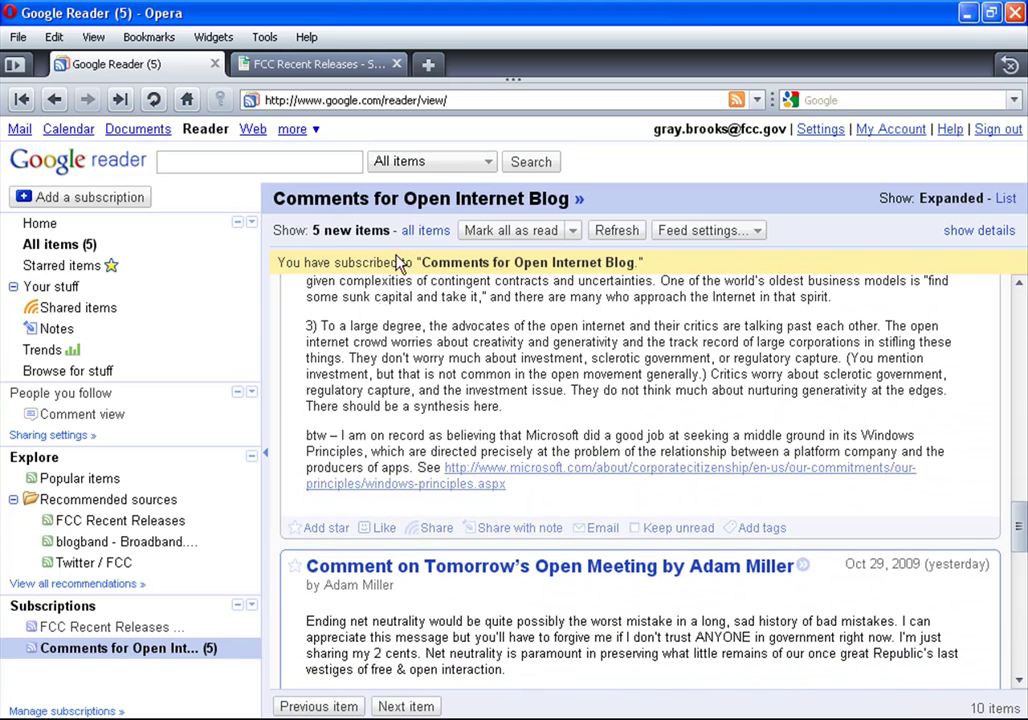
pyautogui.click(512, 232)
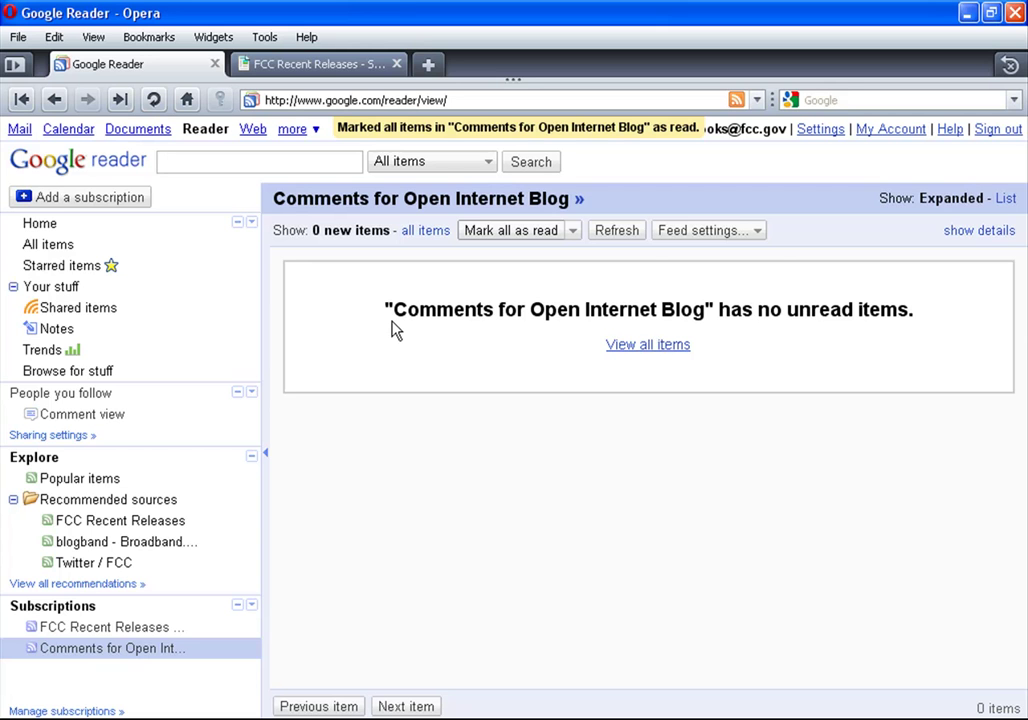
pyautogui.hotkey('alt', 'Tab')
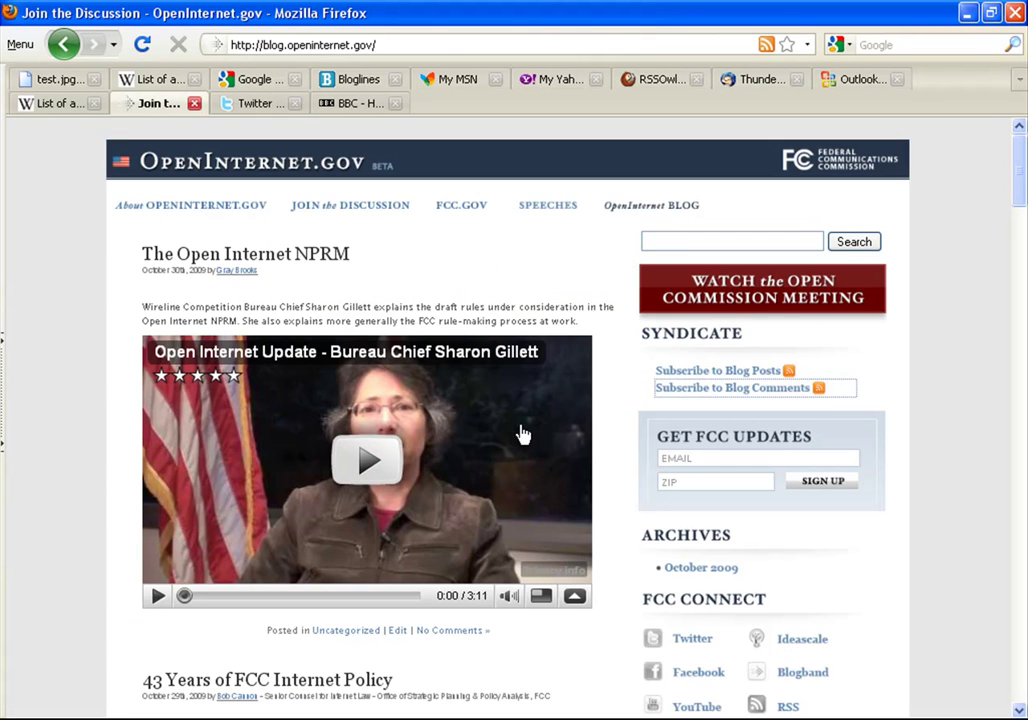
# Step: Open google.com in a new tab and search for 'what is rss'
pyautogui.hotkey('ctrl', 't')
pyautogui.write('google.com')
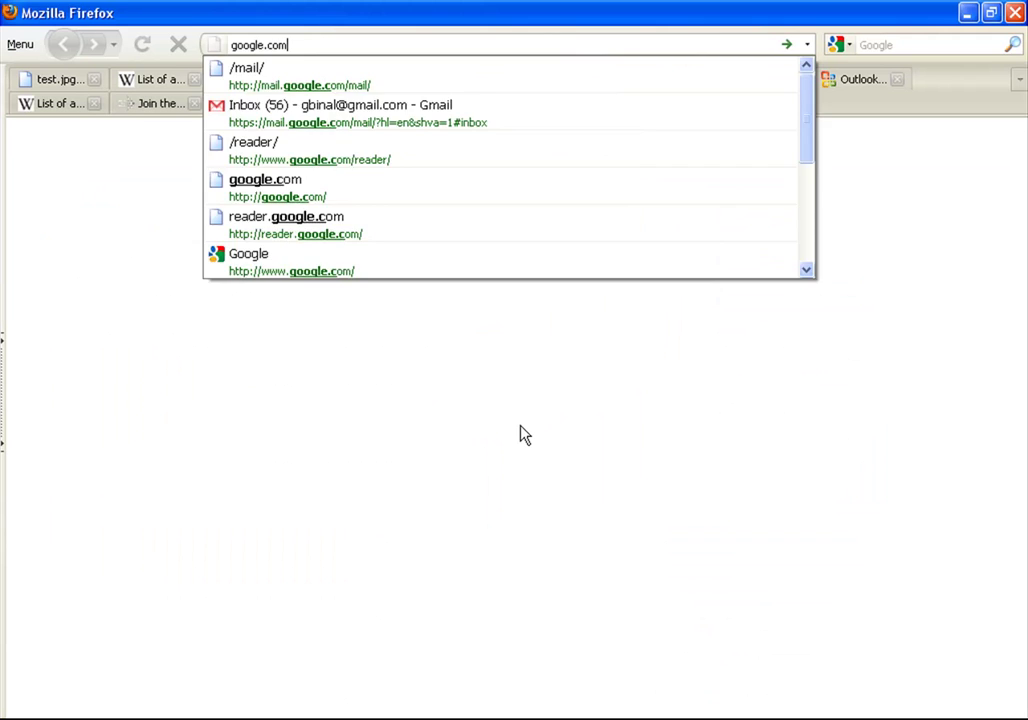
pyautogui.press('Return')
pyautogui.write('what is rss')
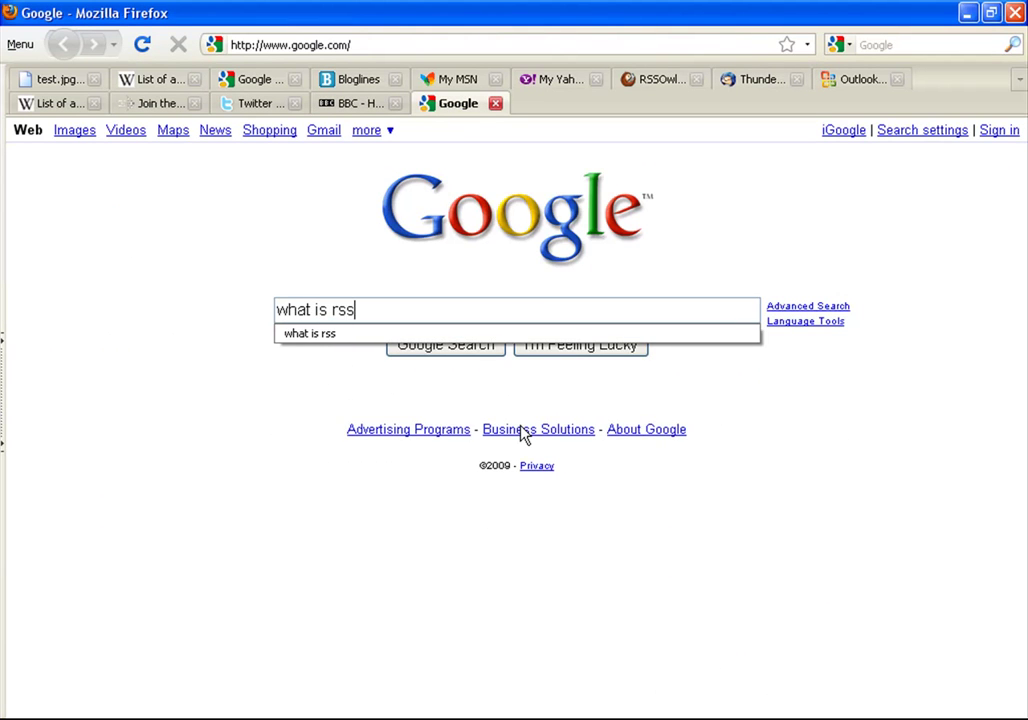
pyautogui.press('Return')
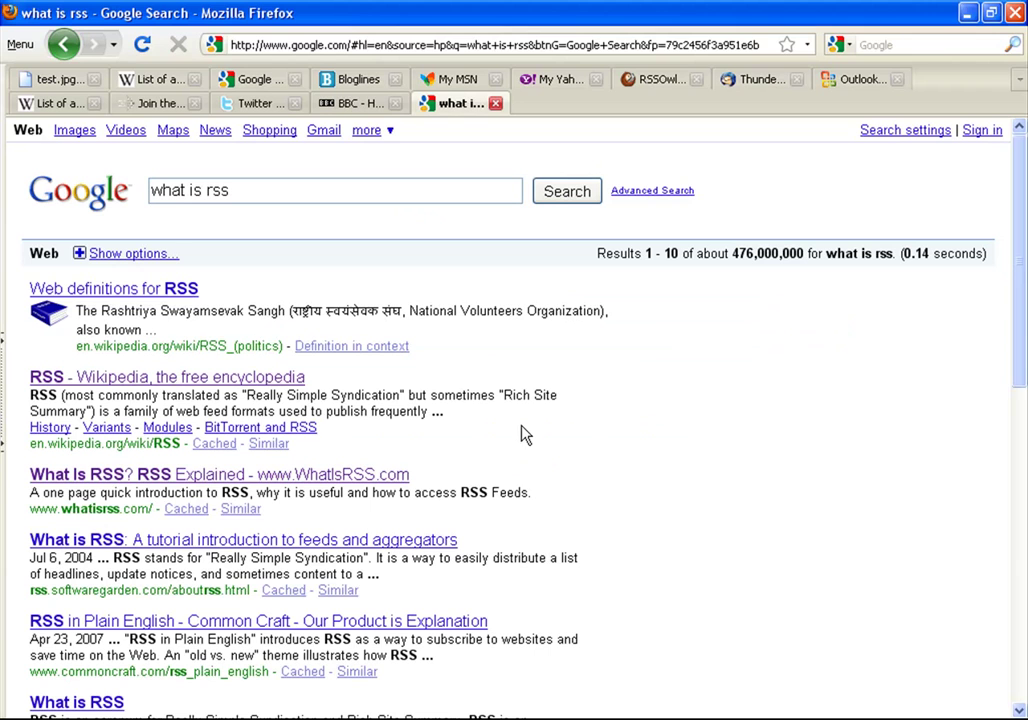
# Step: Replace the query with the suggested 'beginner's guide rss'
pyautogui.moveTo(430, 190); pyautogui.dragTo(23, 193)
pyautogui.write('b')
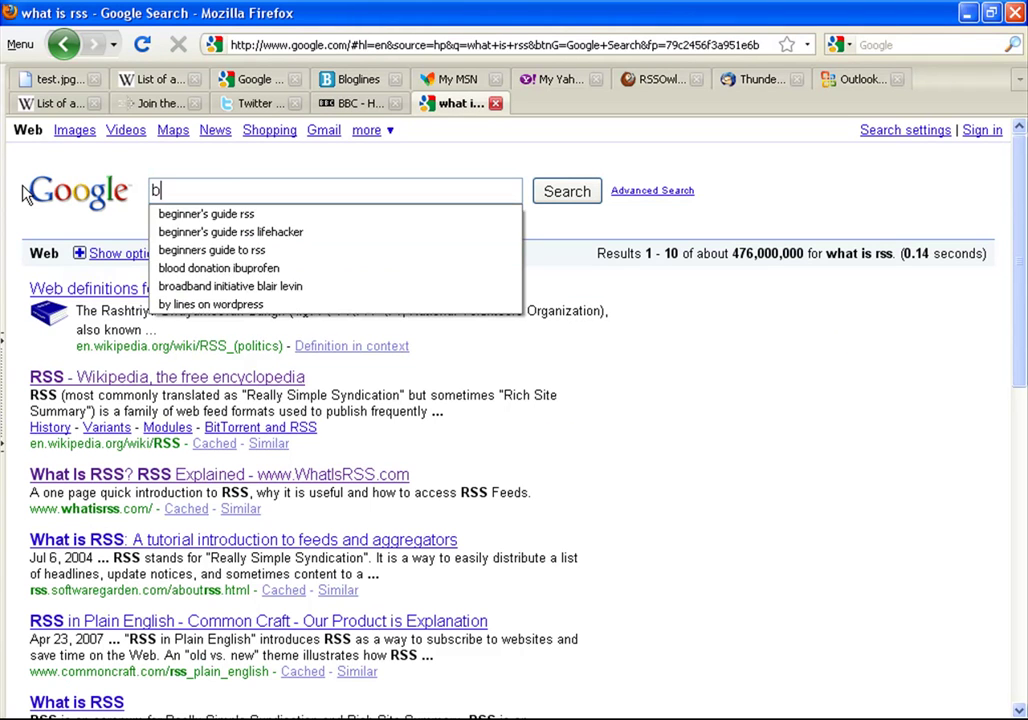
pyautogui.write('eginner')
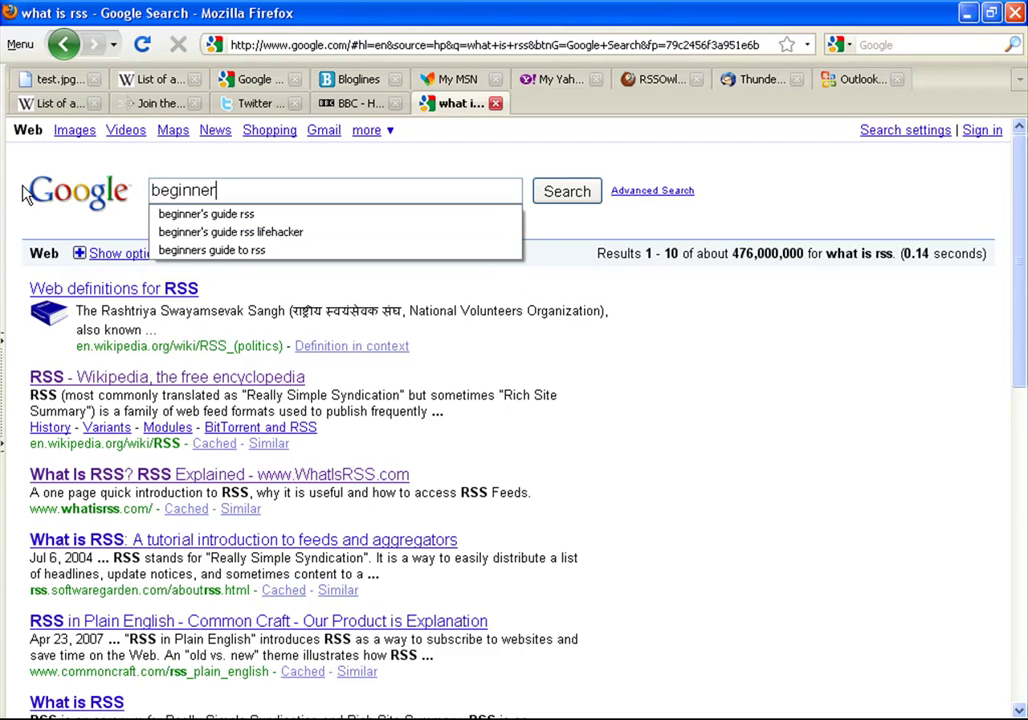
pyautogui.press('Down')
pyautogui.press('Return')
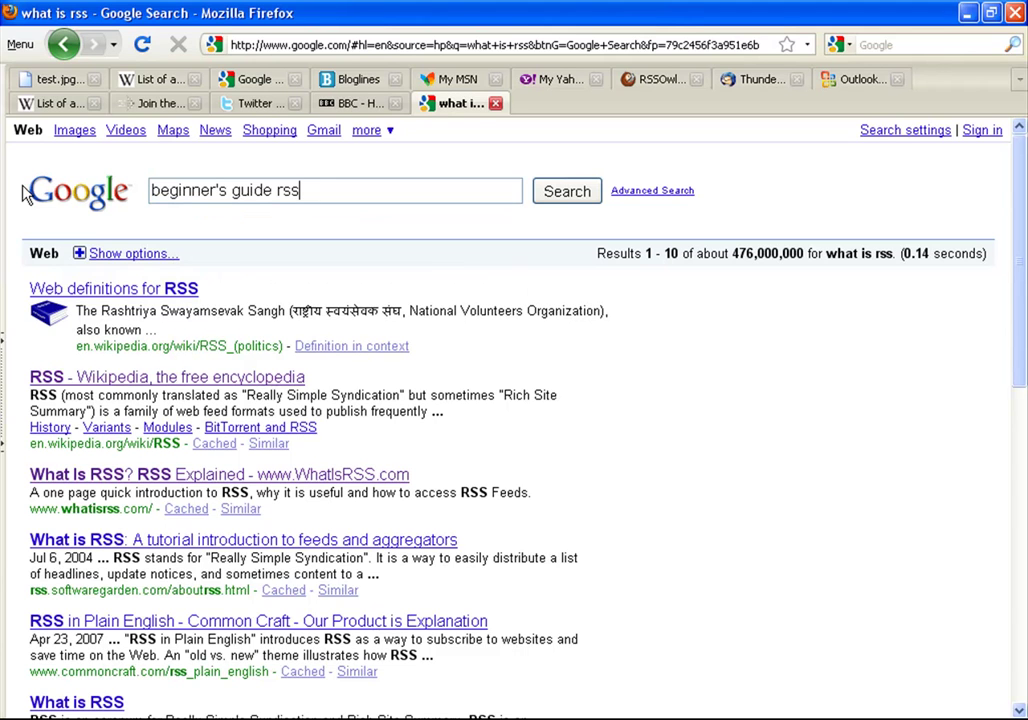